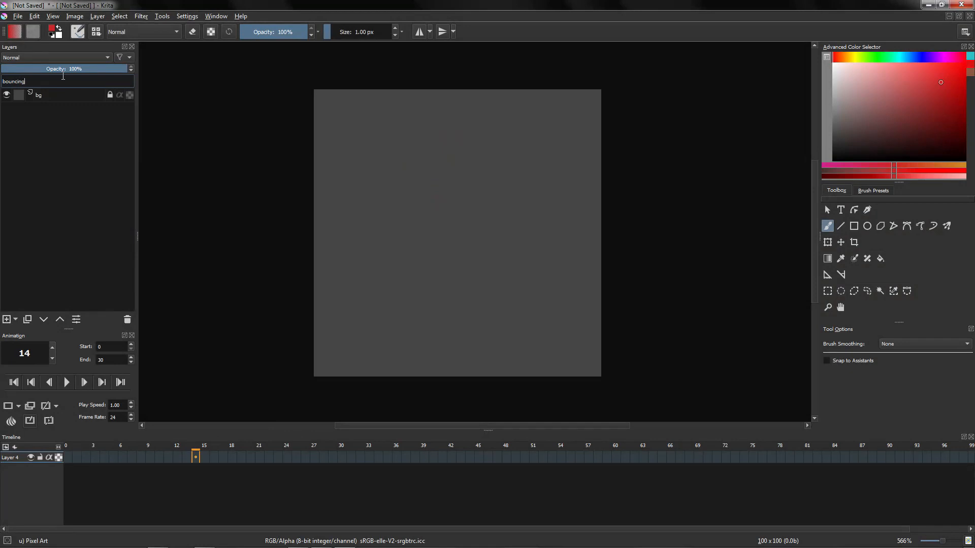
Name the new layer "bouncing ball" and set the brush size to 16 px.
text(l)
key(Return)
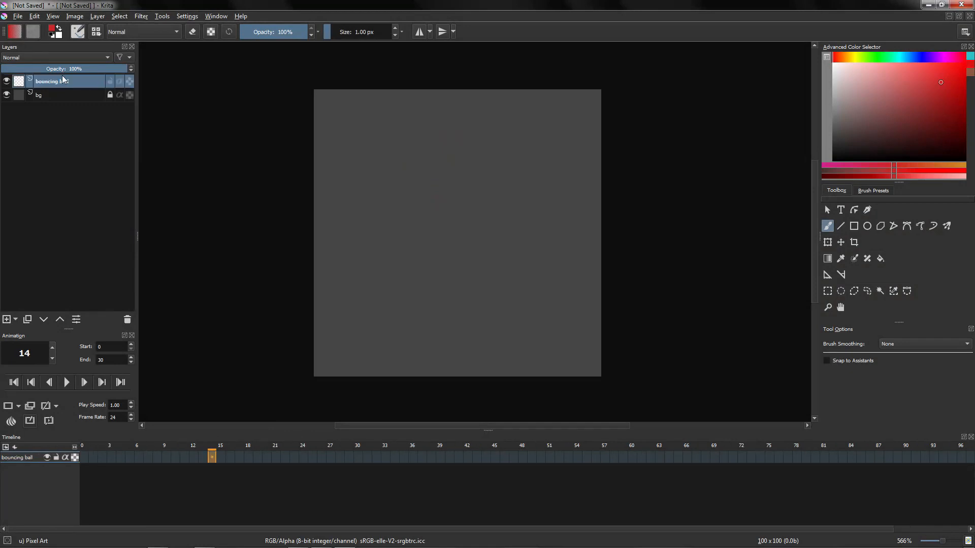
click(349, 31)
text(16)
key(Return)
Create a blank keyframe at frame 0 and stamp one red ball in the lower middle of the canvas.
click(83, 458)
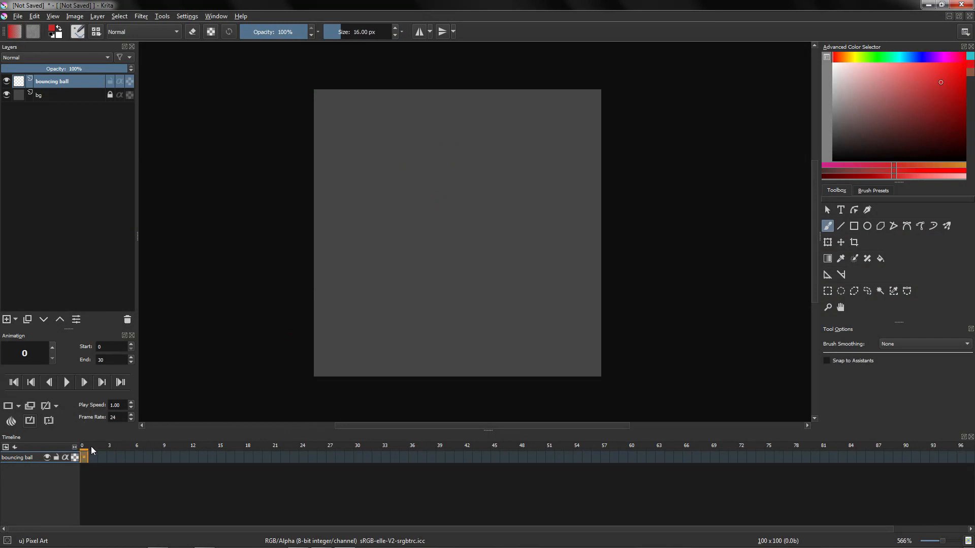
click(7, 407)
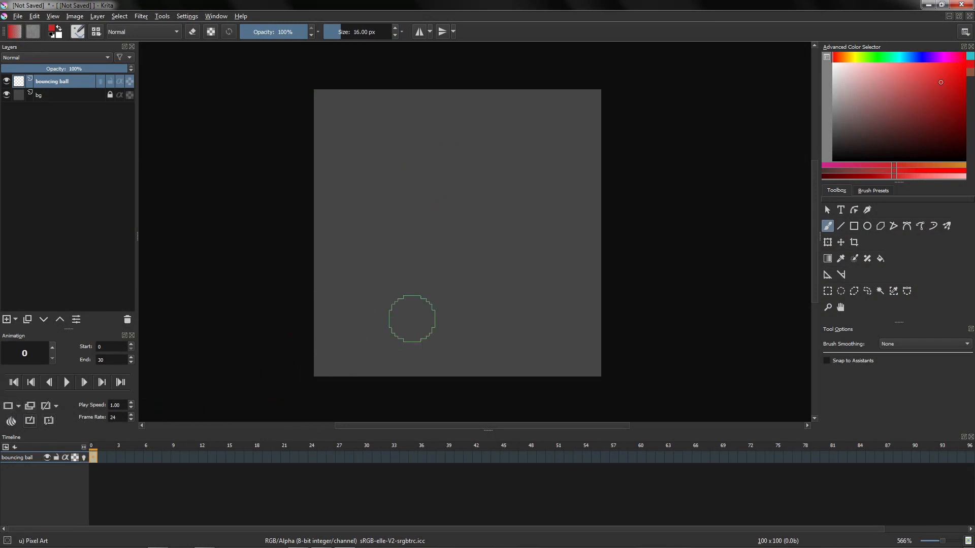
click(457, 284)
mouse_move(461, 264)
mouse_down()
mouse_move(455, 250)
mouse_move(444, 285)
mouse_move(453, 255)
mouse_up()
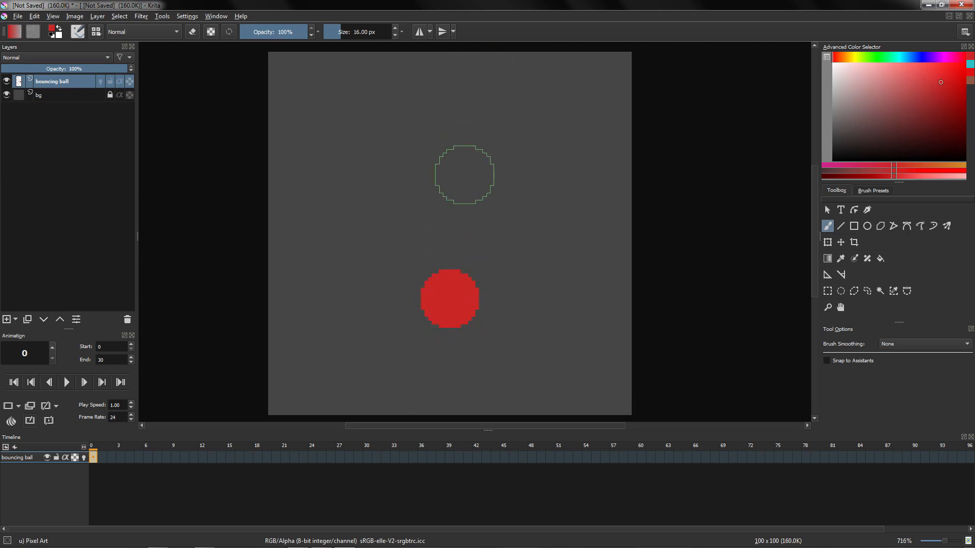
drag(448, 192, 456, 199)
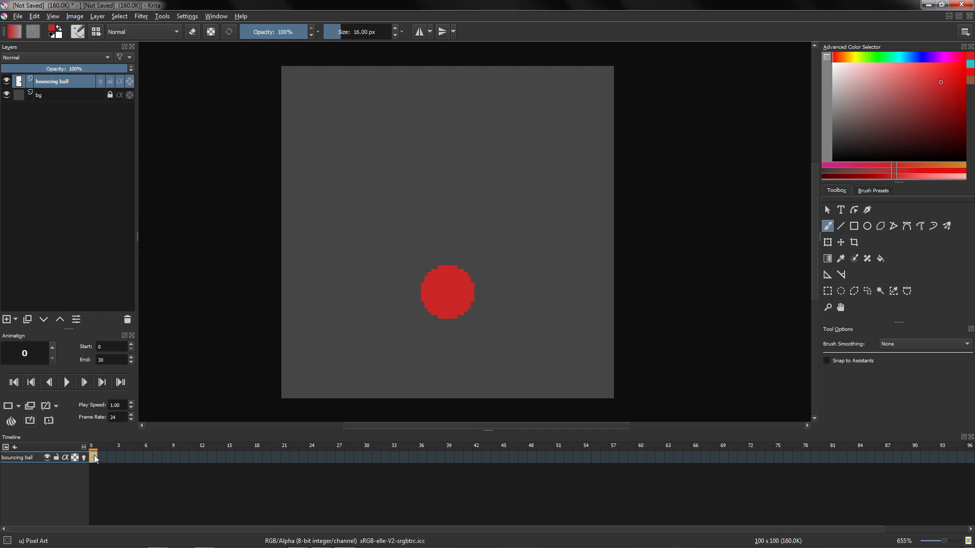
Add a copy of the ball keyframe at frame 31 and move its ball straight up near the canvas's upper edge.
click(376, 457)
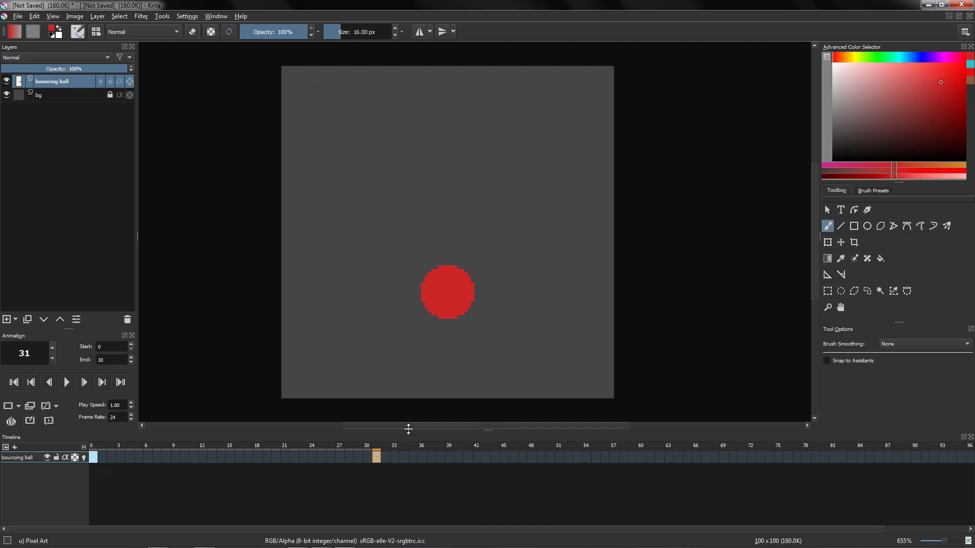
key(t)
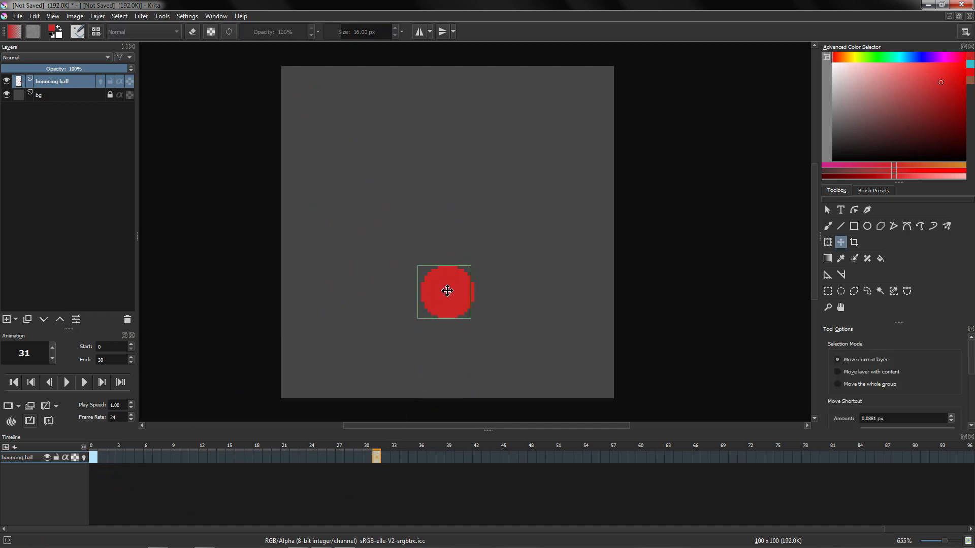
drag(446, 291, 457, 120)
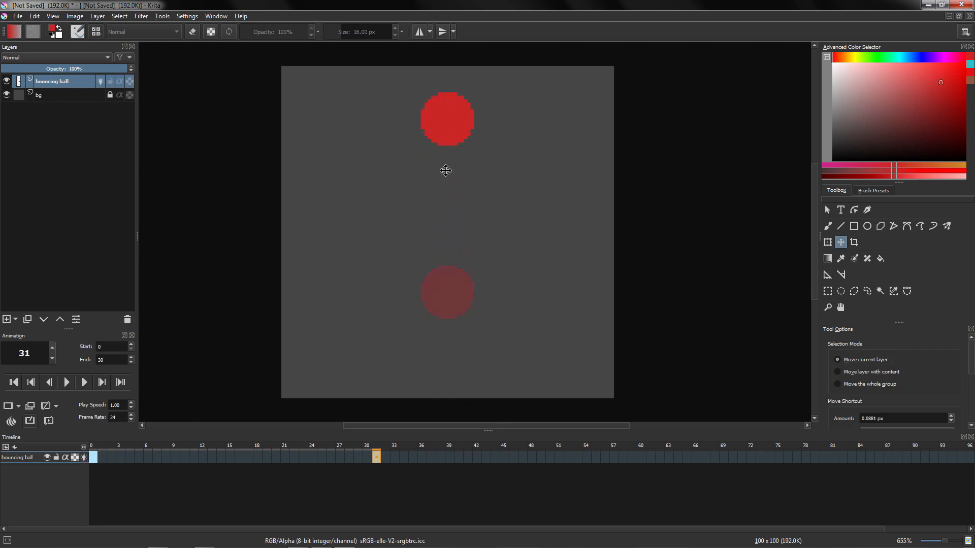
mouse_move(450, 201)
mouse_down()
mouse_move(439, 215)
mouse_move(439, 202)
mouse_move(464, 187)
mouse_move(442, 206)
mouse_up()
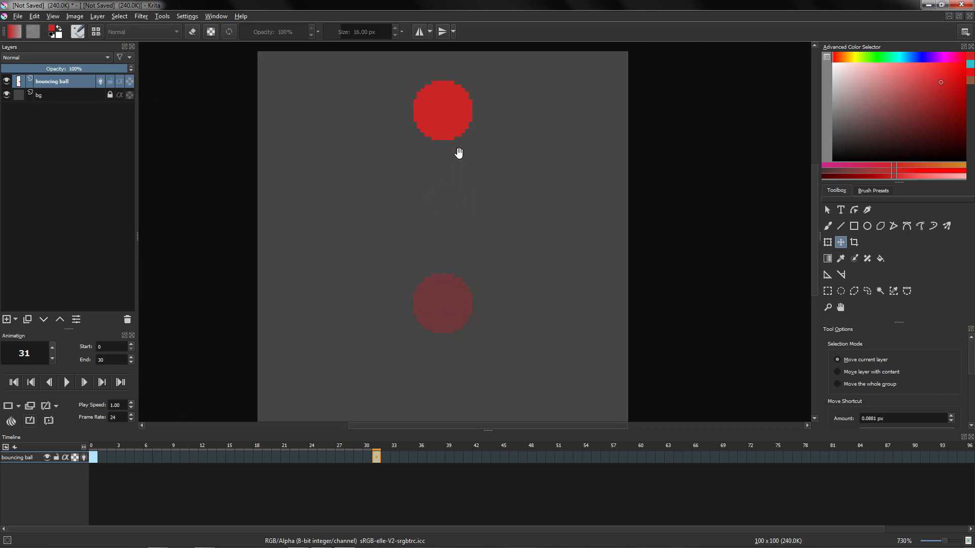
drag(459, 153, 460, 144)
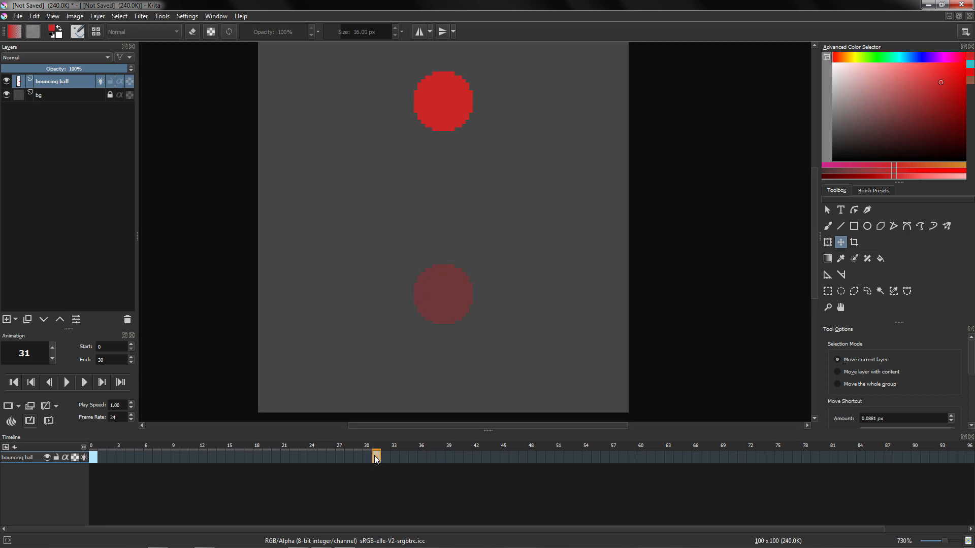
click(376, 457)
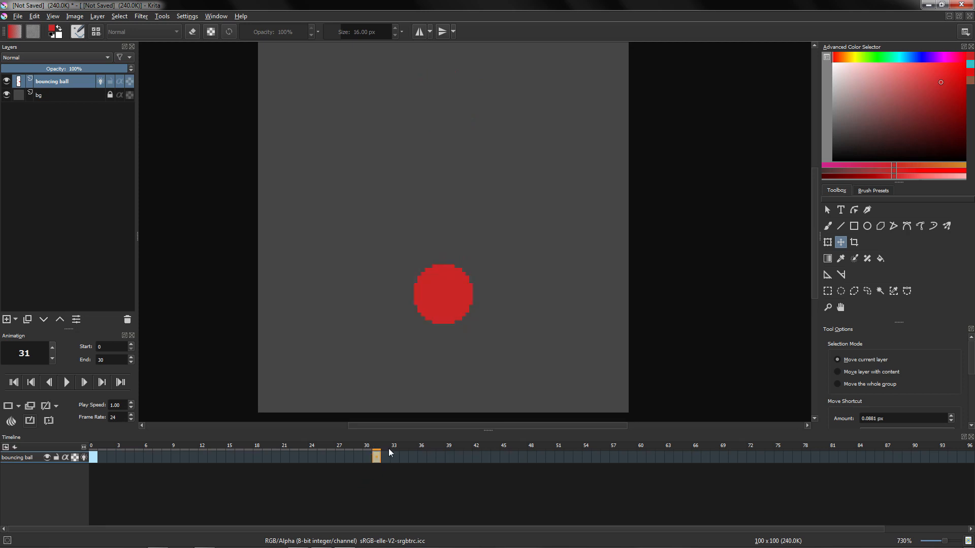
Copy the frame 0 keyframe to frame 1 and squash its ball into a wide ellipse resting on the same base.
click(93, 458)
drag(94, 456, 107, 459)
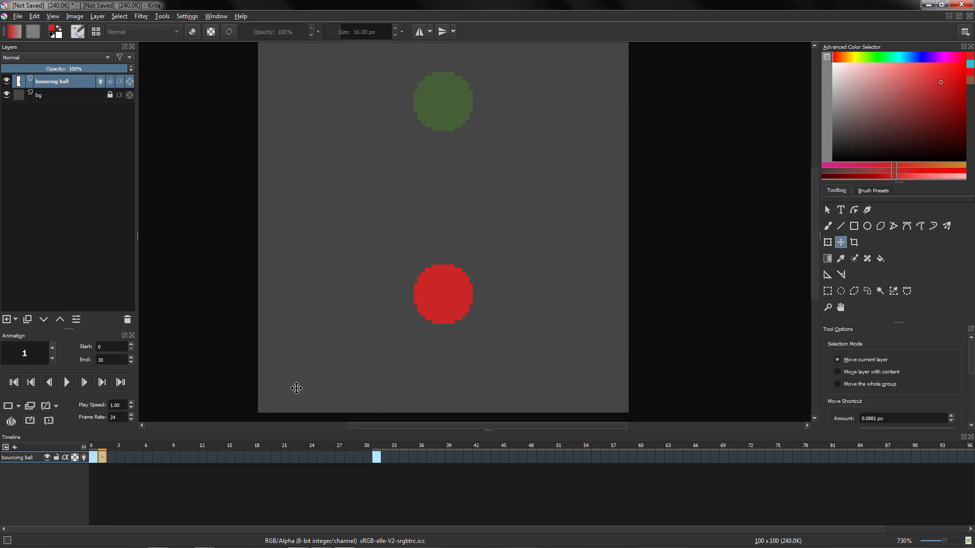
key(ctrl+t)
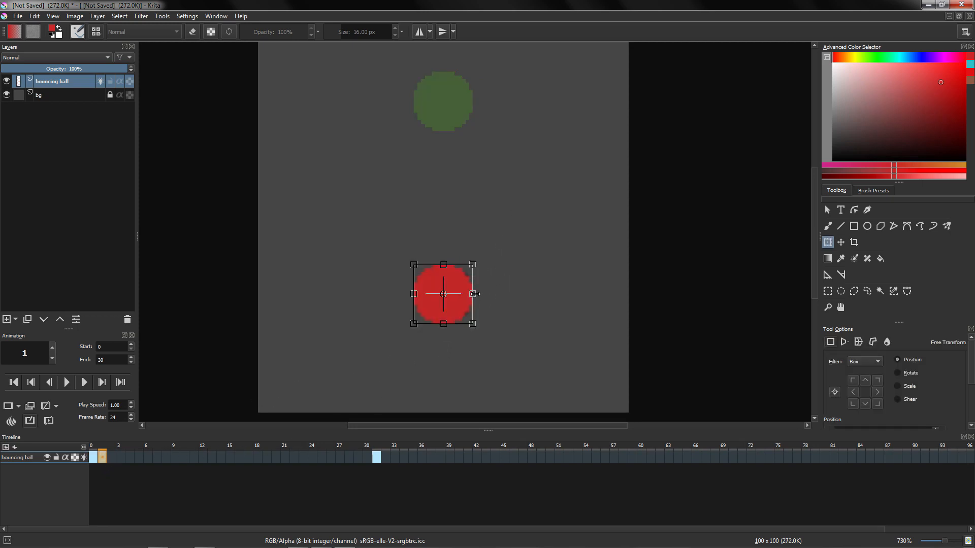
drag(473, 294, 495, 284)
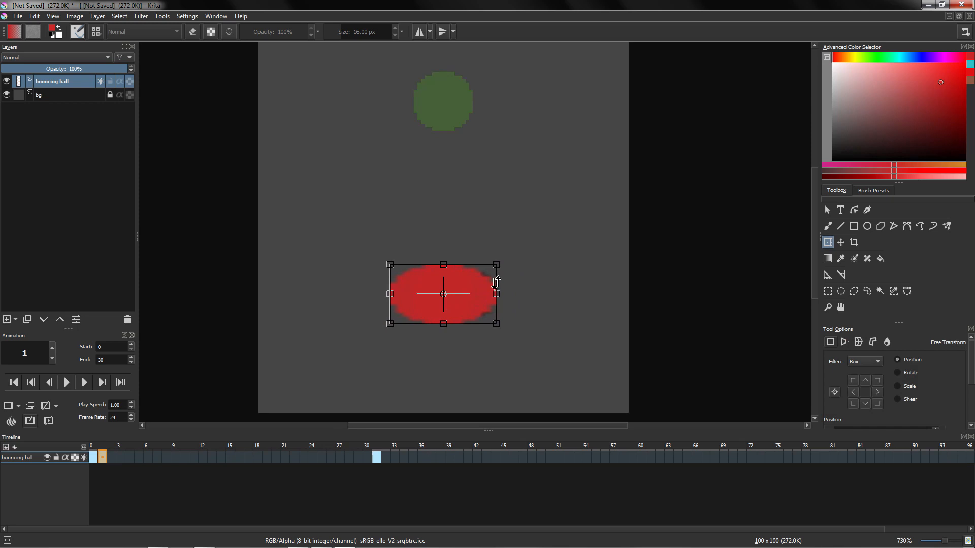
drag(443, 263, 444, 284)
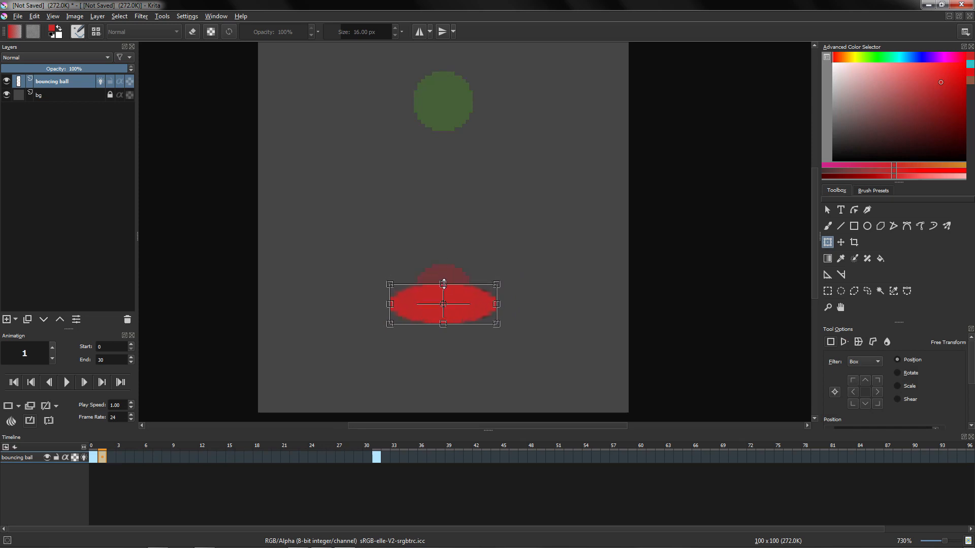
key(Return)
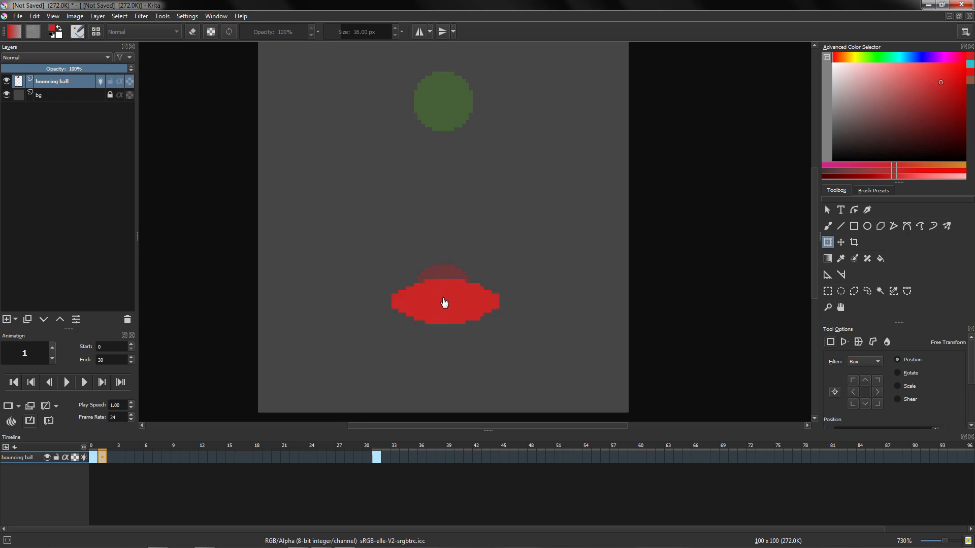
key(b)
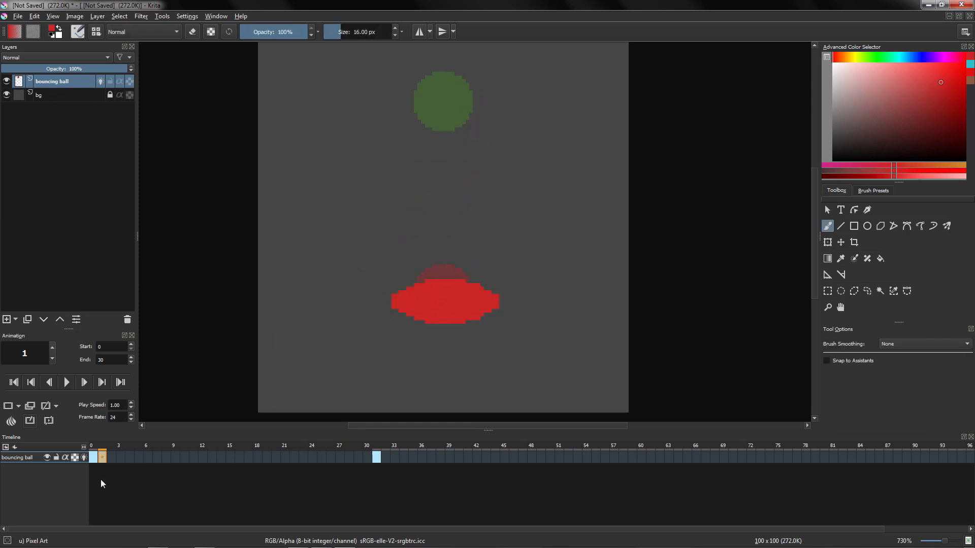
key(Left)
key(Right)
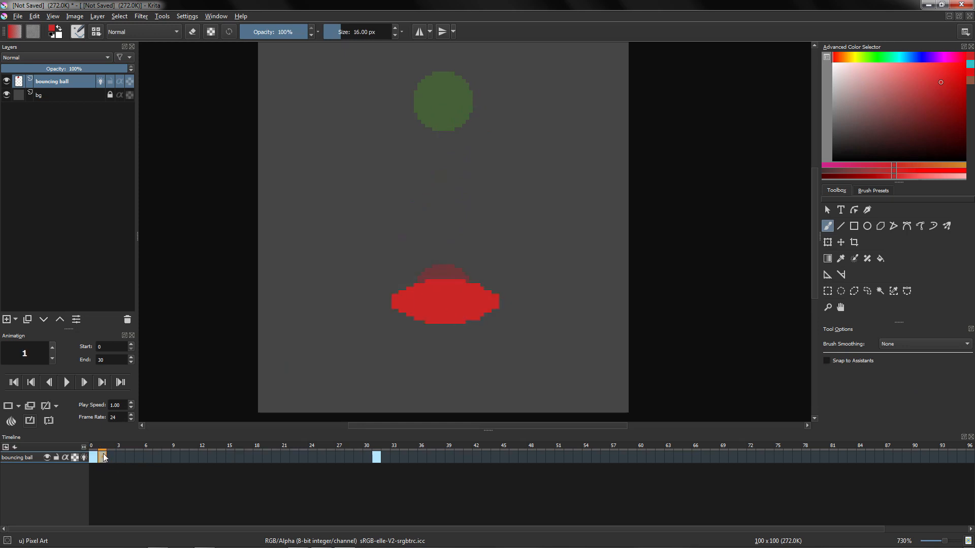
Copy the frame 0 ball to frame 2 and squash it wider and flatter than the frame 1 ball.
drag(110, 473, 112, 458)
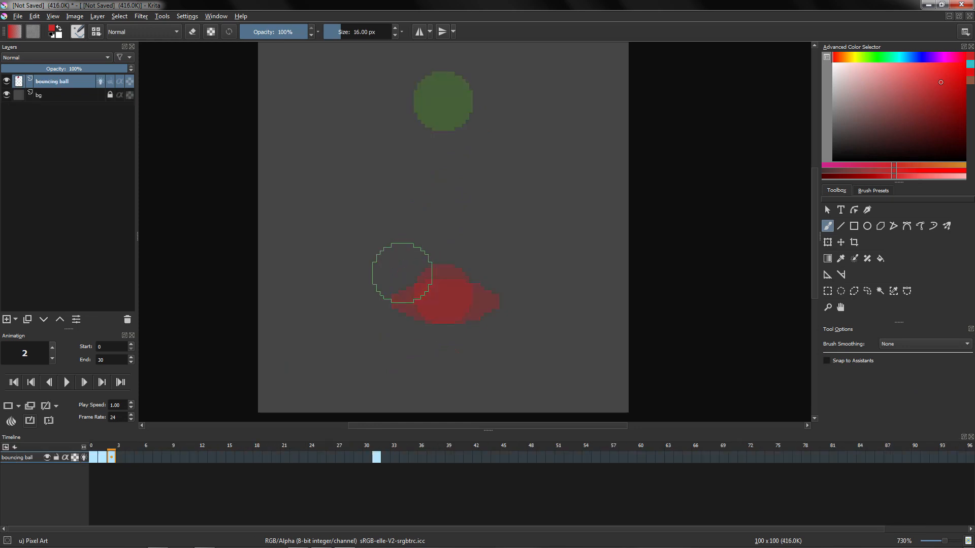
click(93, 458)
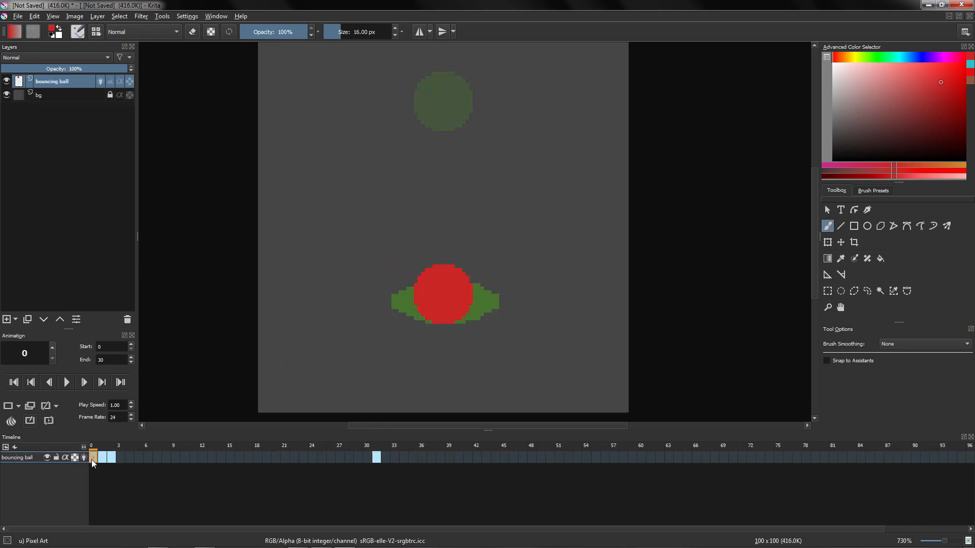
click(111, 458)
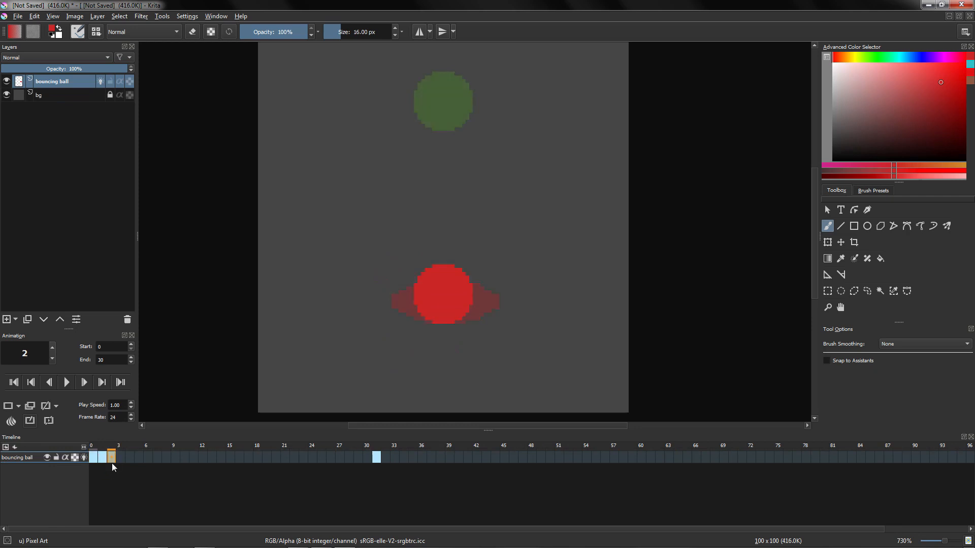
key(ctrl+t)
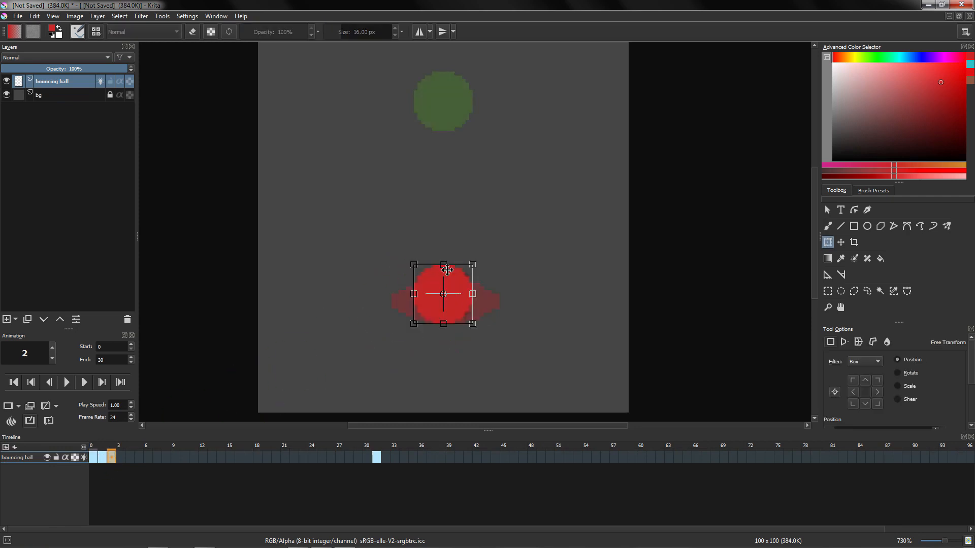
drag(443, 265, 505, 308)
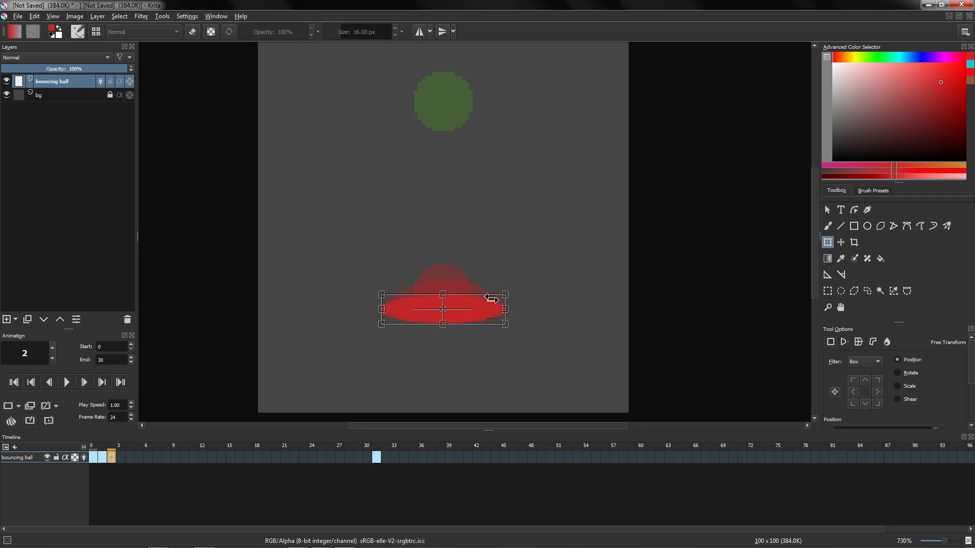
key(Return)
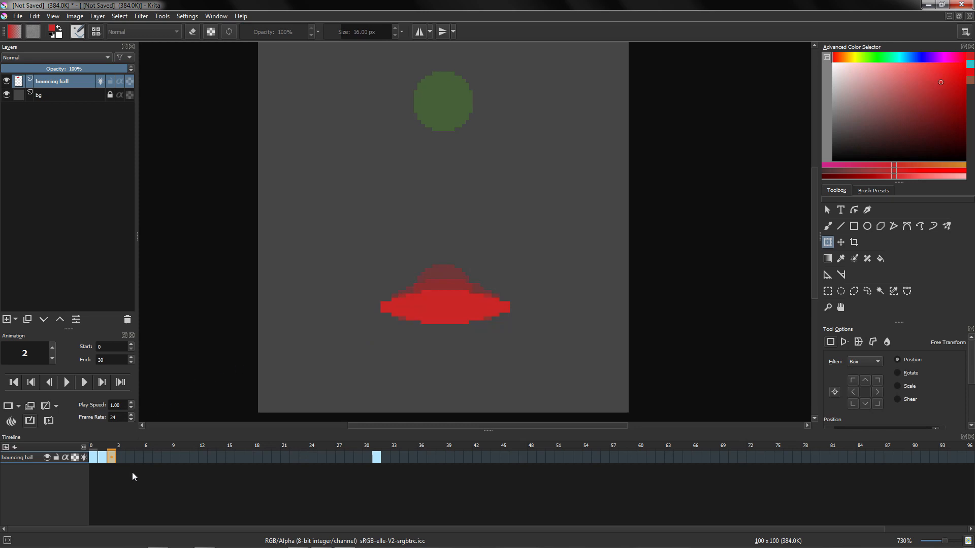
Place a copy of the frame 1 squashed ball at frame 3 and a copy of the round ball at frame 4.
click(103, 458)
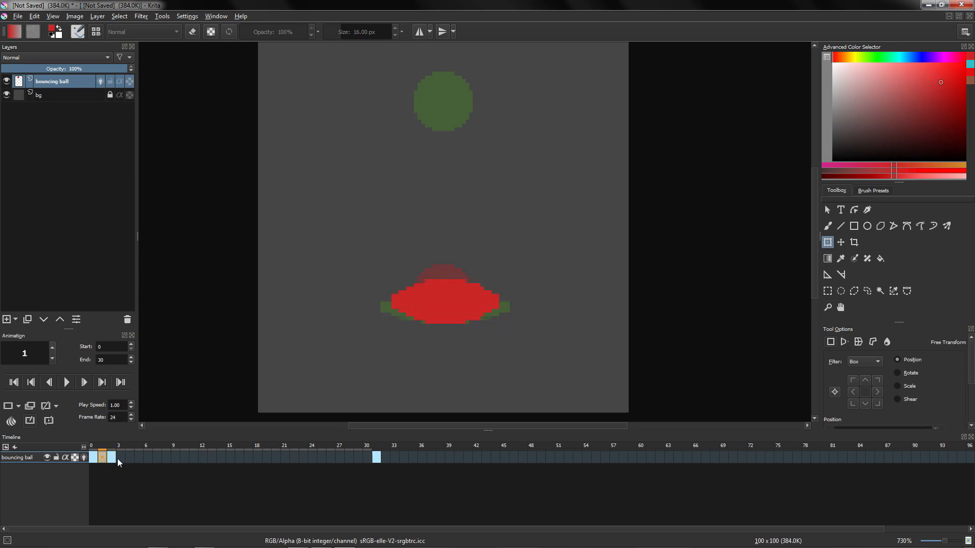
drag(103, 460, 131, 459)
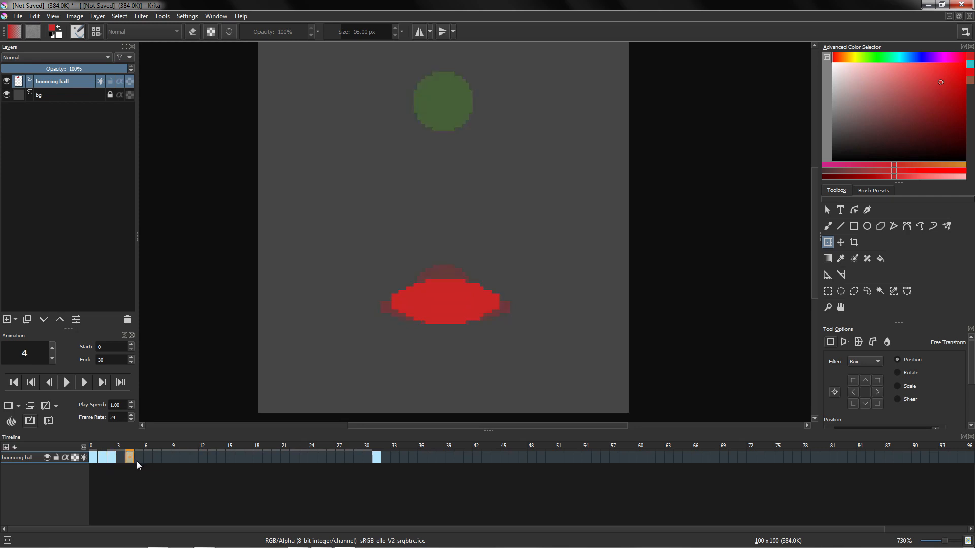
click(110, 461)
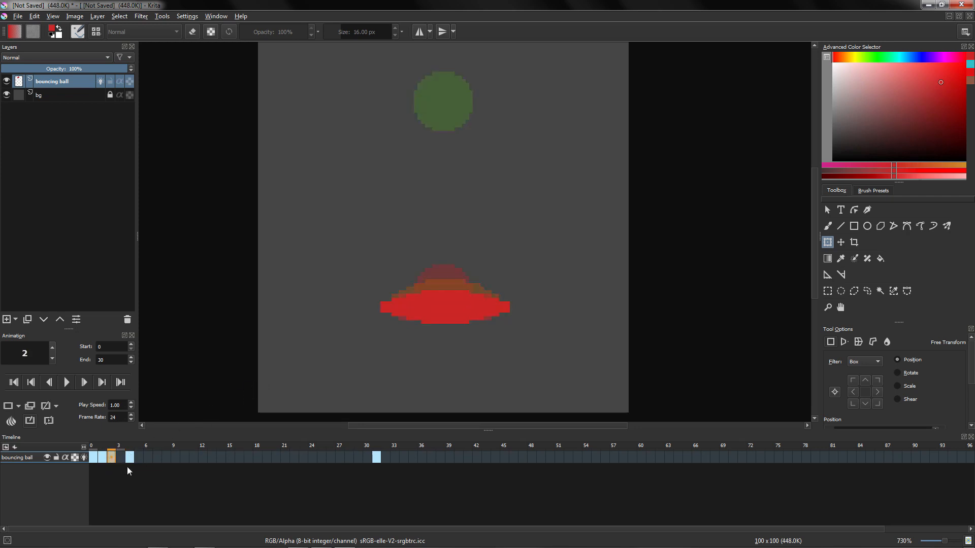
click(128, 461)
click(96, 460)
Copy the round ball from frame 0 to frame 7, move it upward and stretch it into a tall, narrow shape.
drag(93, 460, 156, 460)
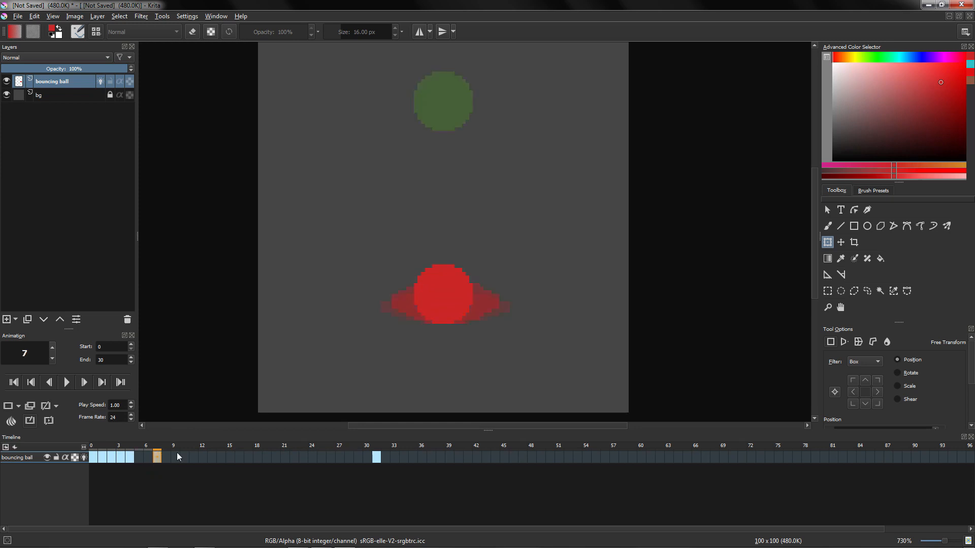
key(t)
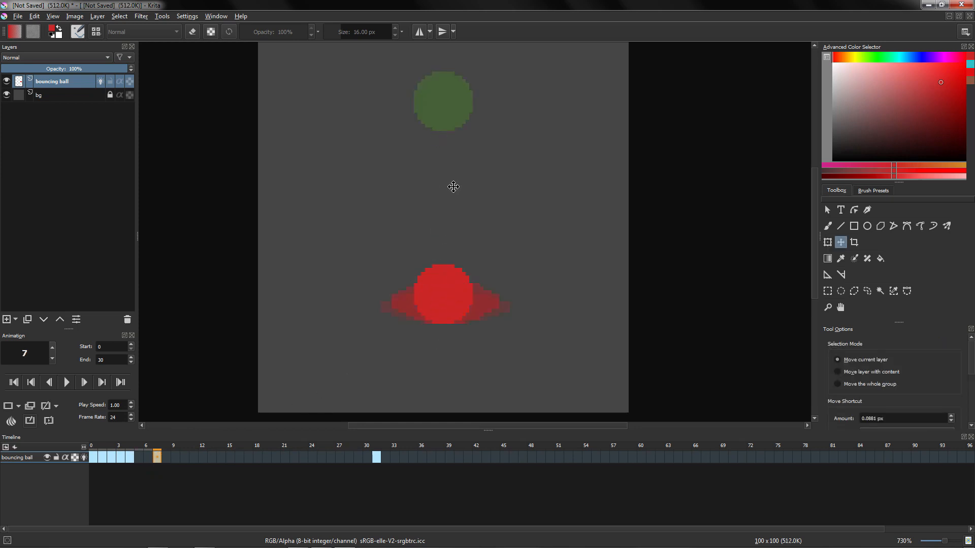
drag(442, 290, 444, 171)
key(ctrl+t)
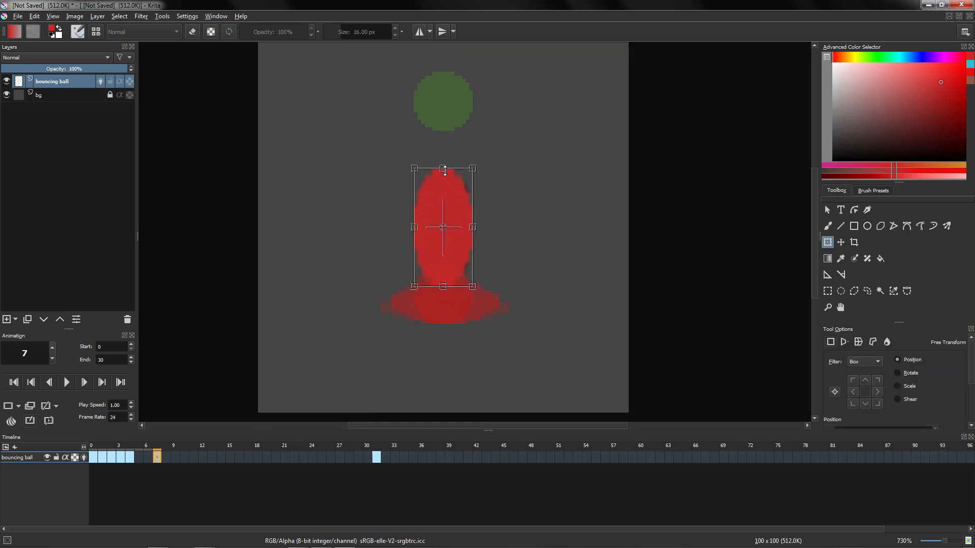
drag(472, 227, 460, 227)
key(Return)
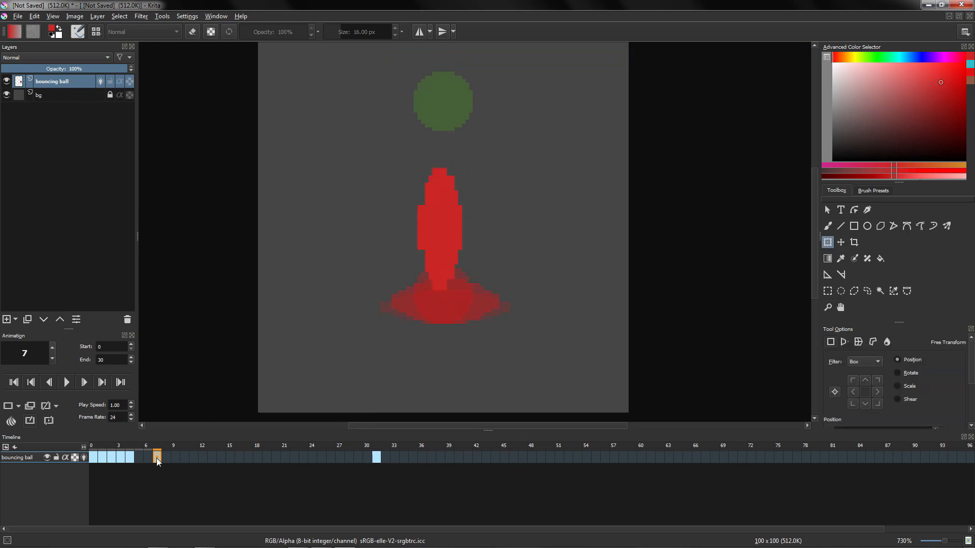
Add a ball keyframe at frame 10, raised above the frame 7 ball and stretched tall and narrow.
drag(186, 464, 187, 460)
key(t)
key(ctrl+t)
drag(444, 233, 456, 171)
drag(442, 112, 442, 105)
key(Return)
Copy the round ball from frame 4 to frame 13, raise it and stretch it slightly tall and narrow.
click(131, 458)
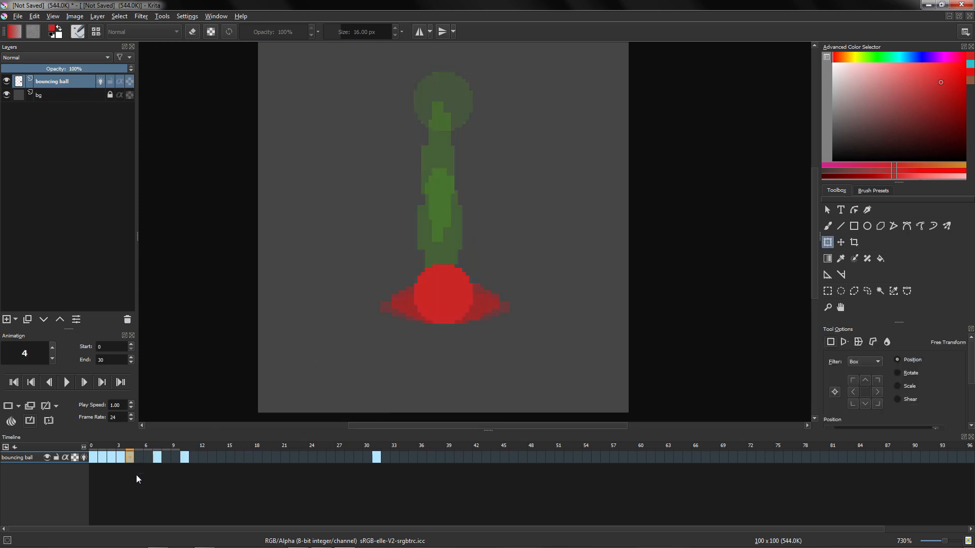
click(193, 459)
click(211, 458)
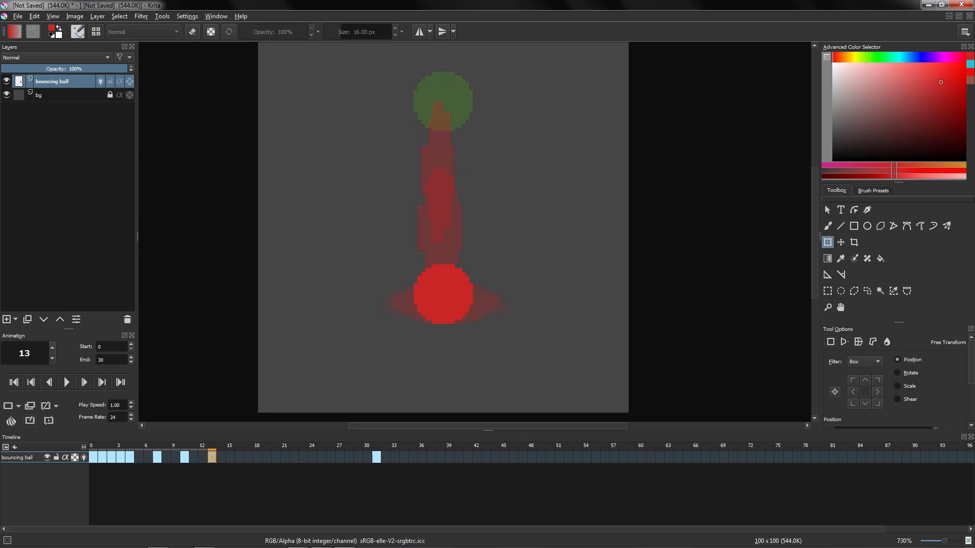
key(t)
drag(441, 296, 439, 141)
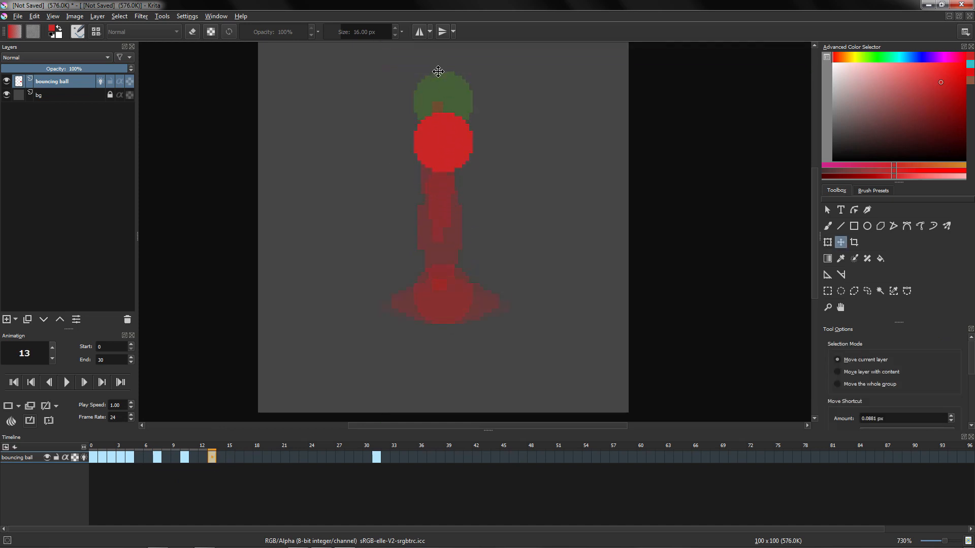
key(ctrl+t)
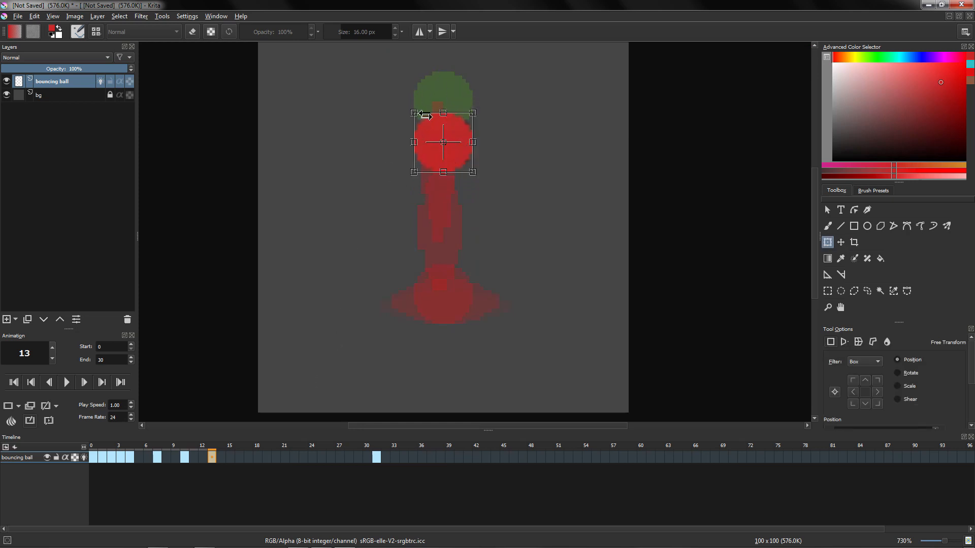
drag(447, 117, 447, 84)
drag(473, 142, 462, 130)
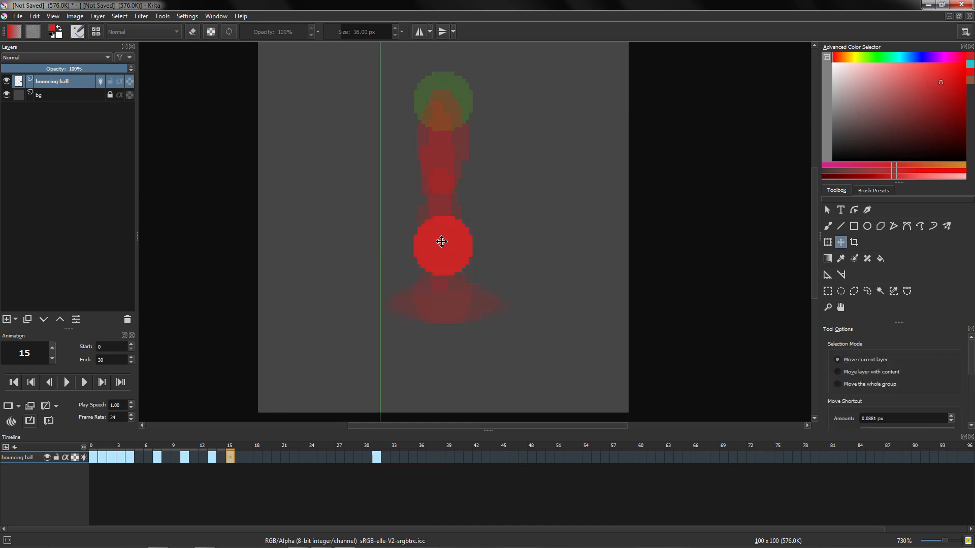
Raise the round ball on frame 15 near the top of the bounce and stretch it slightly taller and narrower.
drag(442, 242, 442, 124)
key(ctrl+t)
drag(444, 158, 443, 170)
drag(473, 130, 464, 120)
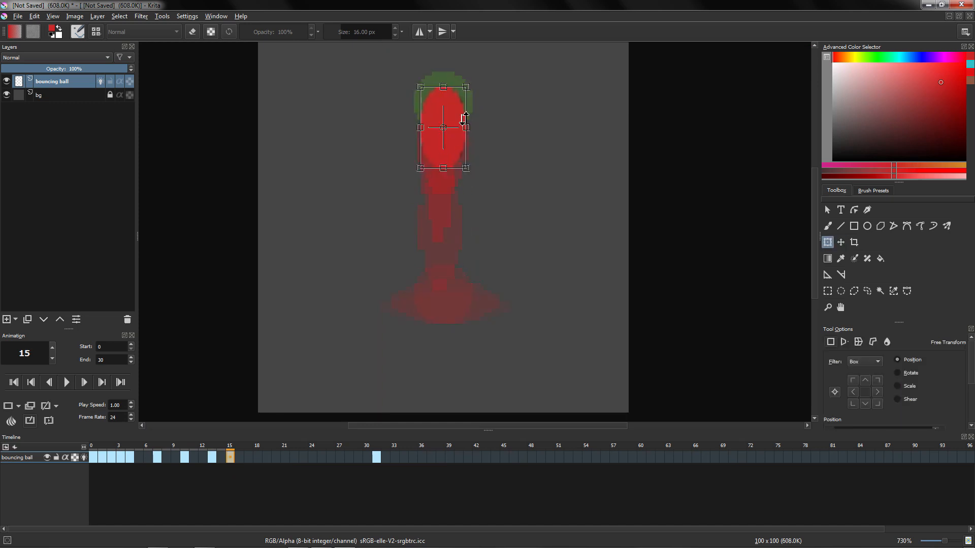
key(Return)
Move the topmost round ball keyframe to frame 18 and copy the frame 15 and 13 balls to frames 21 and 24.
click(376, 459)
drag(377, 458, 258, 459)
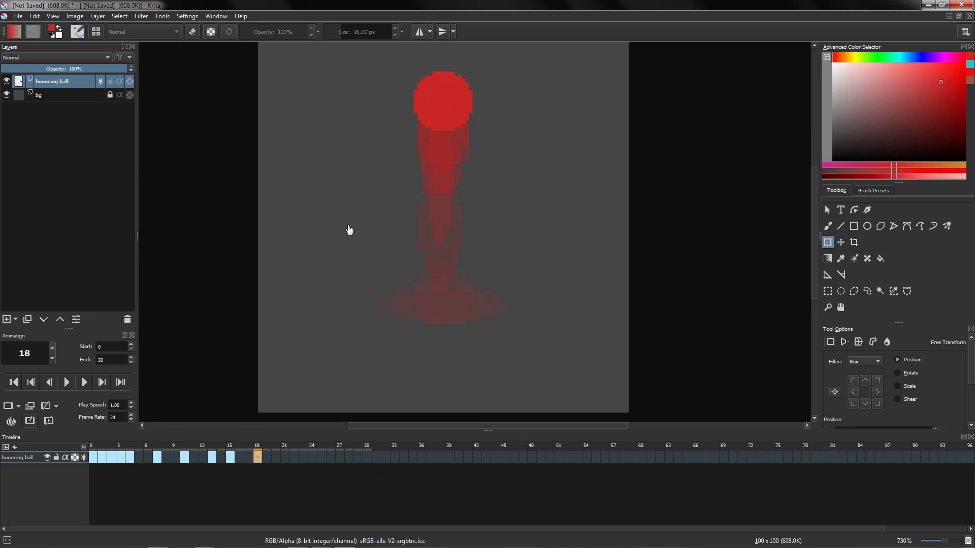
click(221, 457)
click(234, 461)
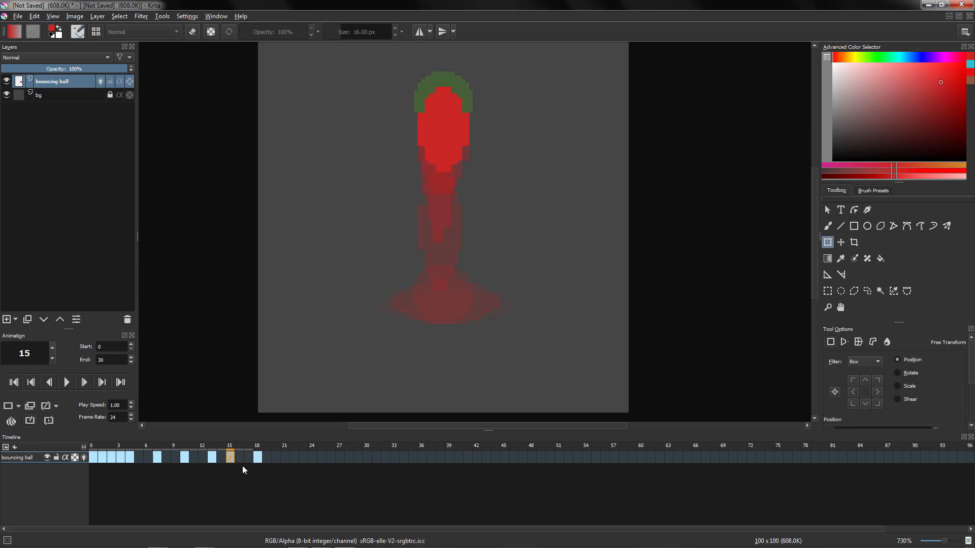
drag(231, 458, 315, 460)
click(212, 458)
click(314, 455)
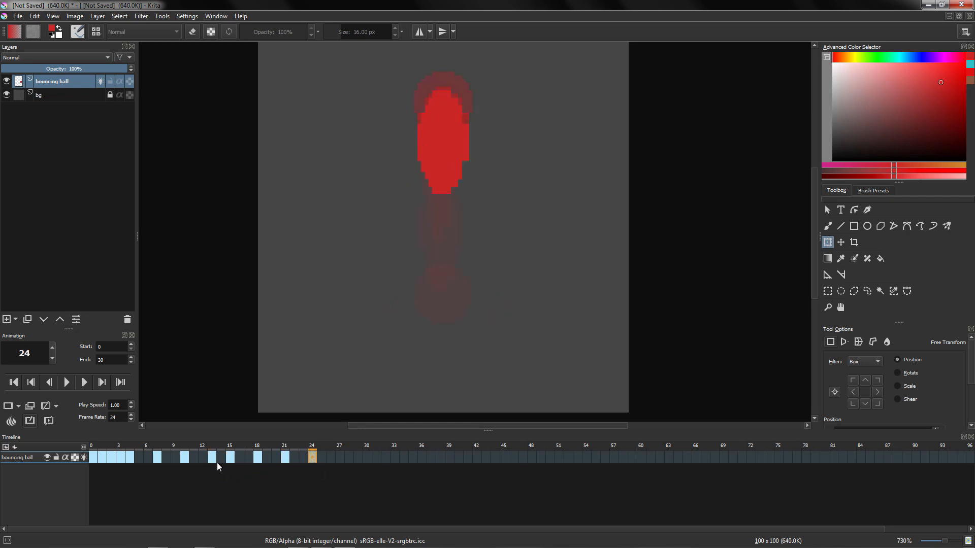
Copy the stretched balls from frames 10 and 7 to frames 27 and 30 for the fall.
click(212, 457)
click(184, 458)
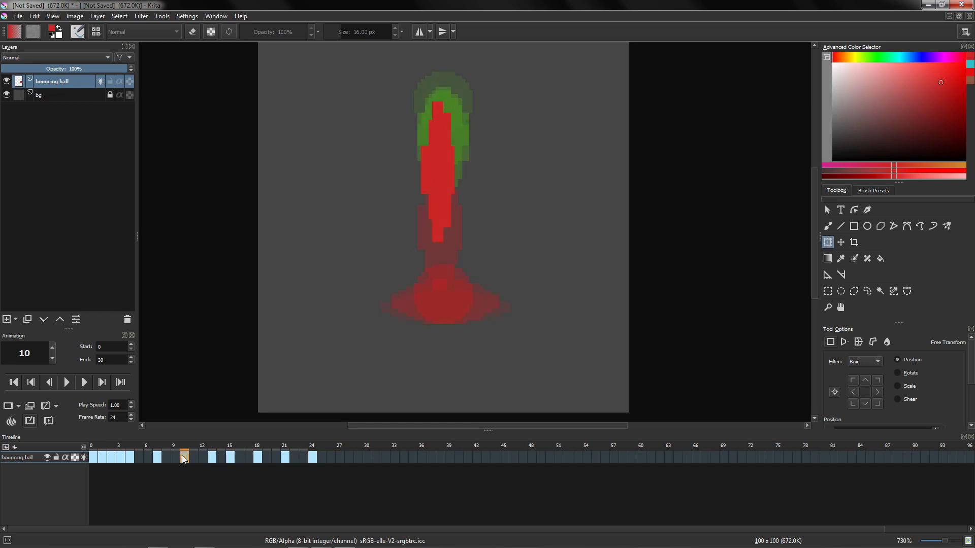
drag(237, 486, 341, 459)
click(185, 459)
drag(158, 460, 367, 459)
Add ball keyframes at frames 33 and 37, using a copy of the frame 3 squashed ball for frame 37.
click(129, 458)
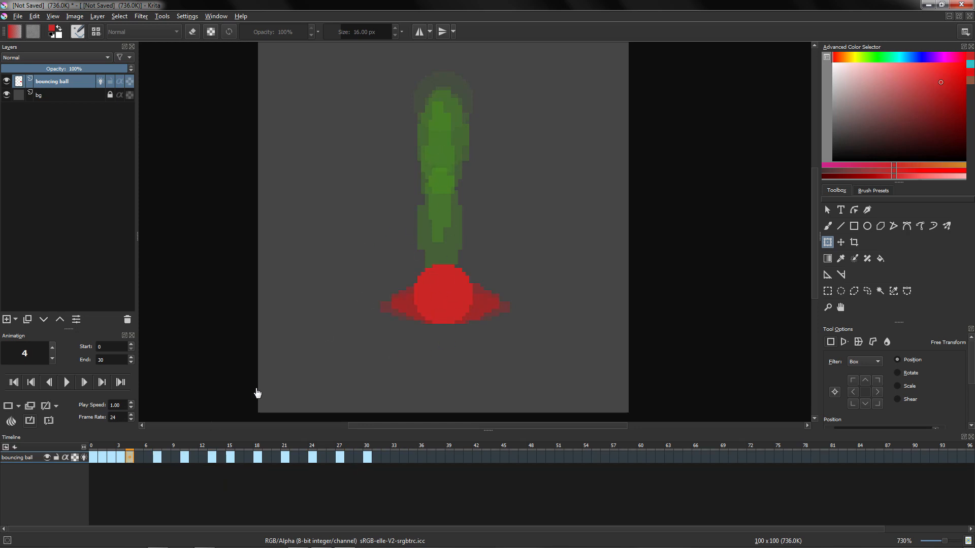
click(111, 458)
click(120, 459)
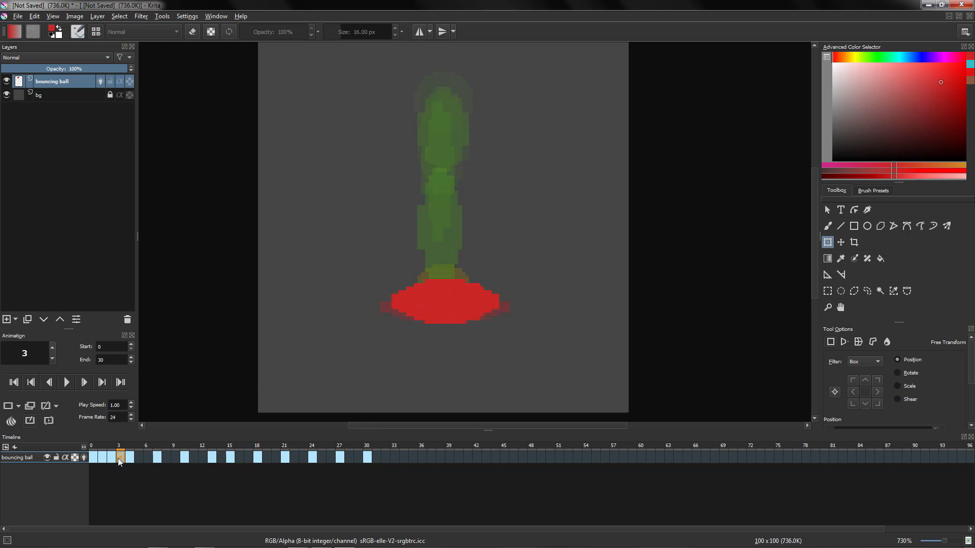
click(112, 459)
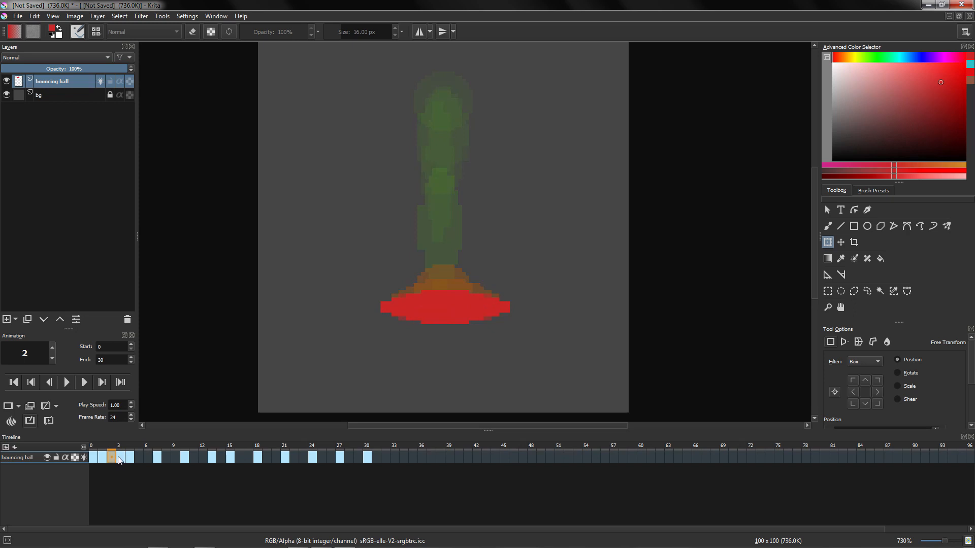
drag(120, 459, 429, 463)
Compare the ball at frames 0 and 37, then play the animation to check the bounce.
click(111, 458)
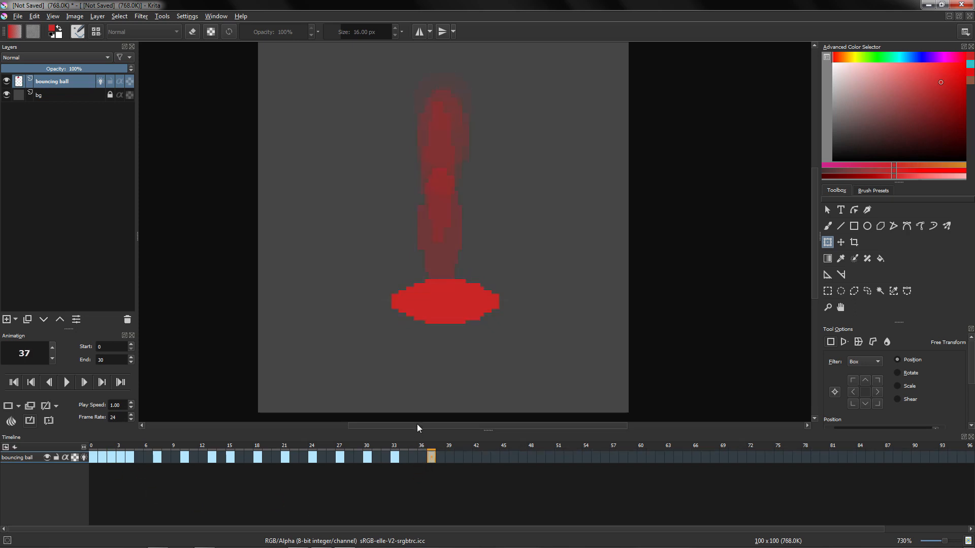
click(93, 459)
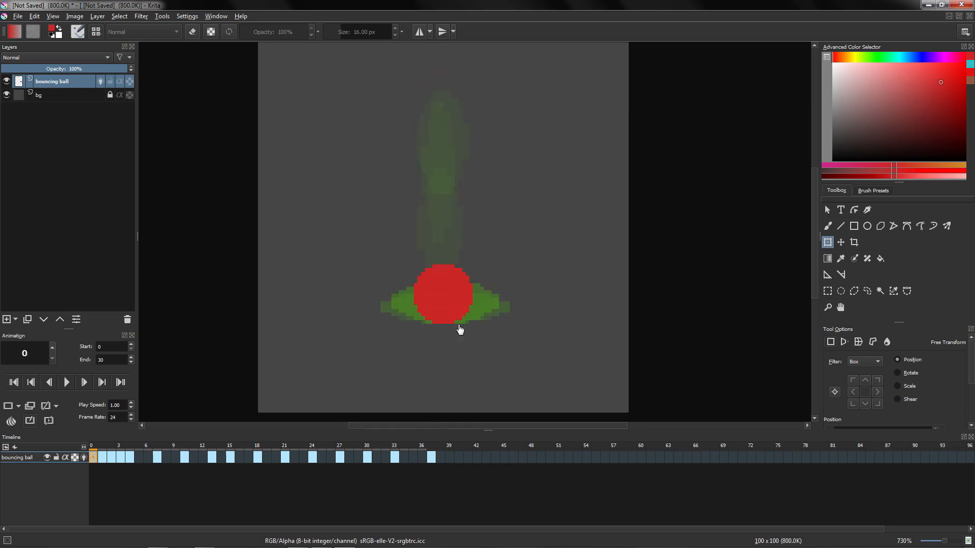
click(431, 458)
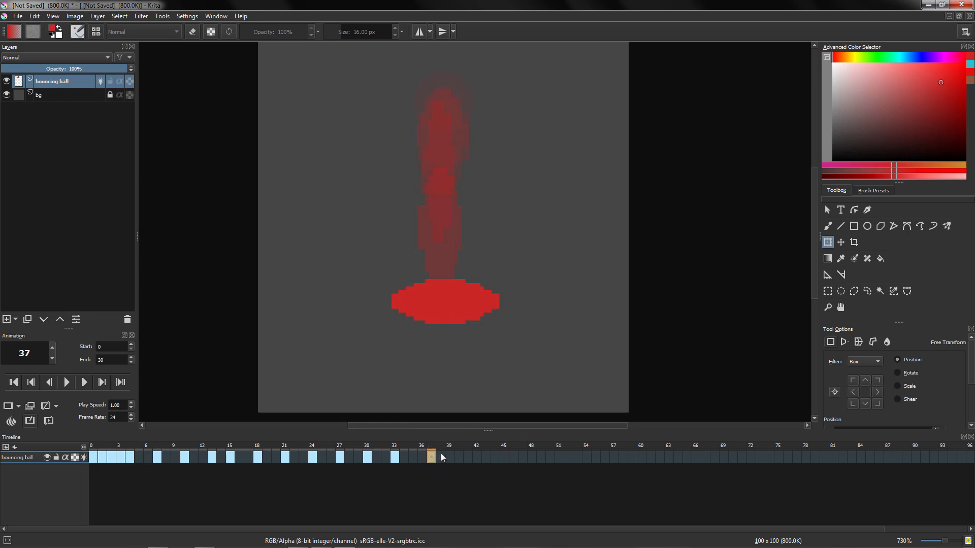
click(93, 458)
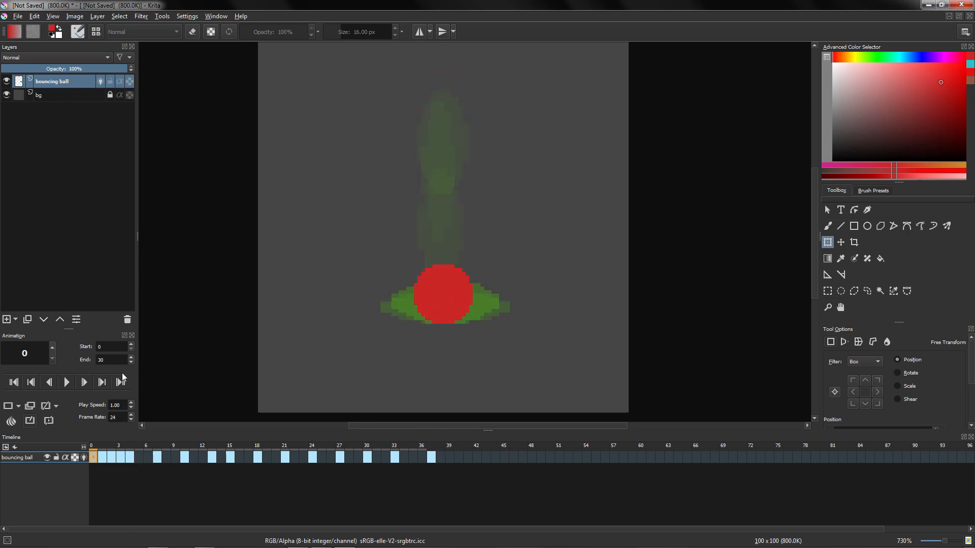
drag(117, 360, 98, 358)
click(67, 383)
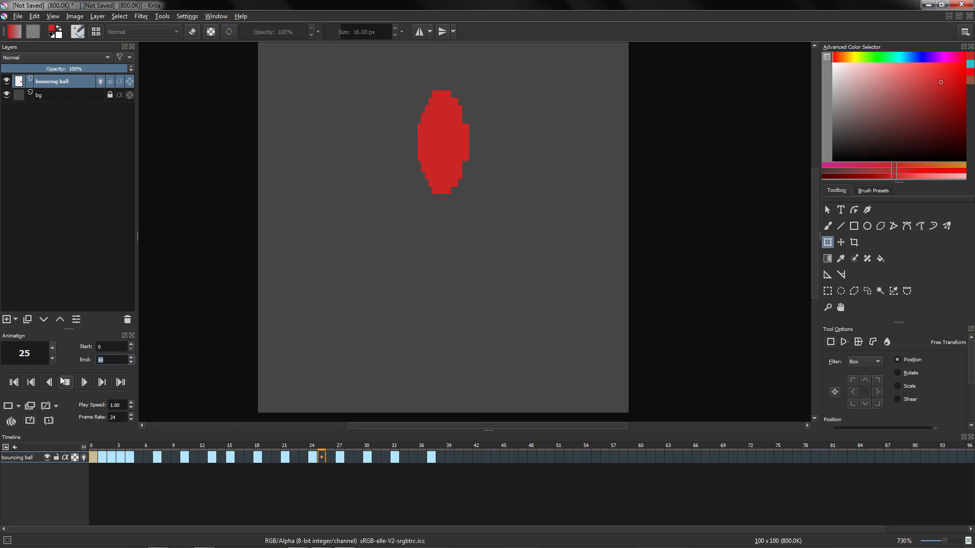
click(63, 380)
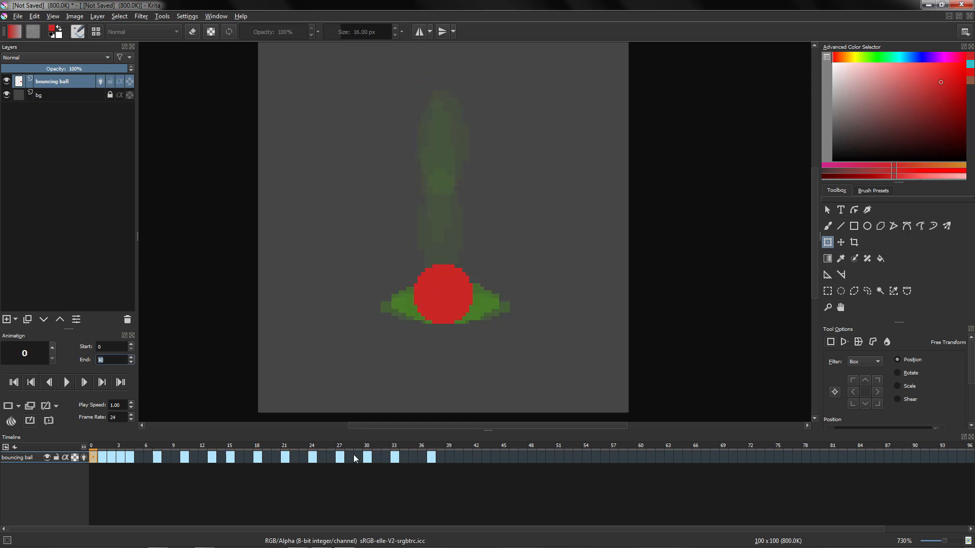
Move the last squashed ball keyframe to frame 35 and set the animation's end frame to 37.
drag(378, 446, 406, 449)
drag(110, 361, 92, 362)
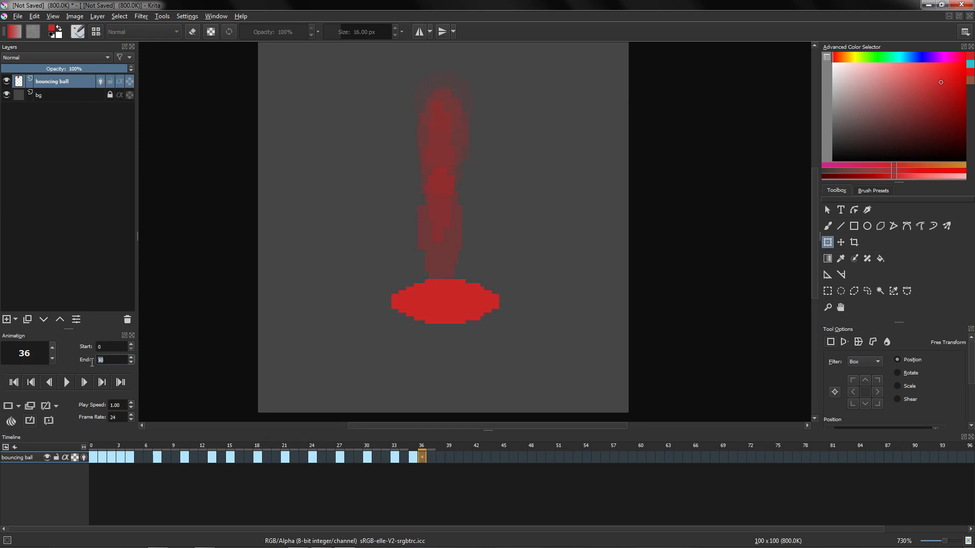
key(Return)
Play the full animation, stop it, and review the opening frames from 3 back to 0.
click(66, 382)
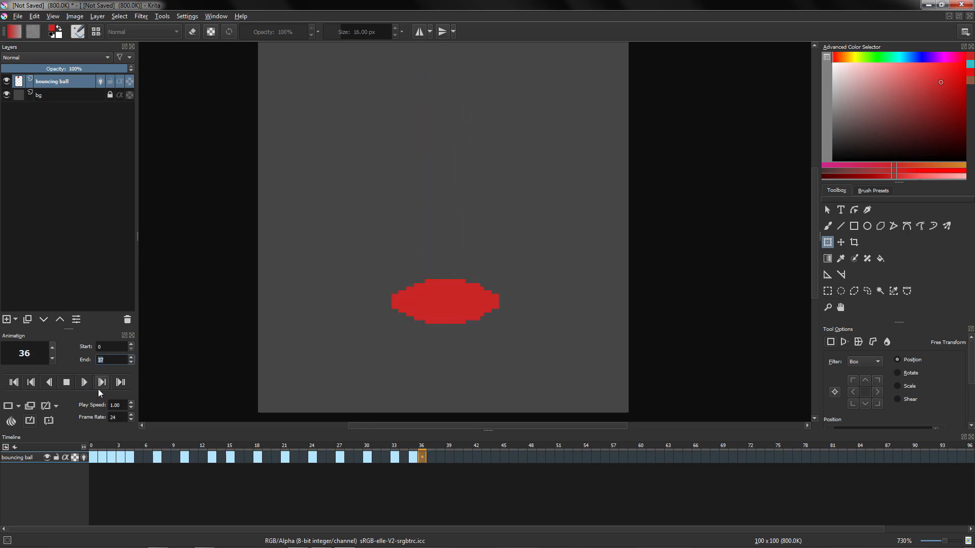
click(67, 387)
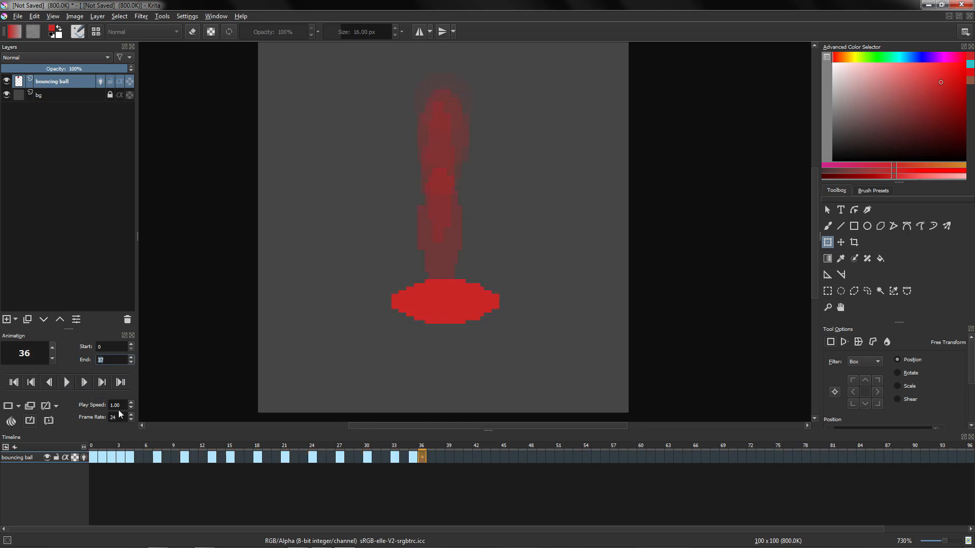
mouse_move(121, 446)
mouse_down()
mouse_move(92, 445)
mouse_move(385, 455)
mouse_move(96, 455)
mouse_move(122, 451)
mouse_up()
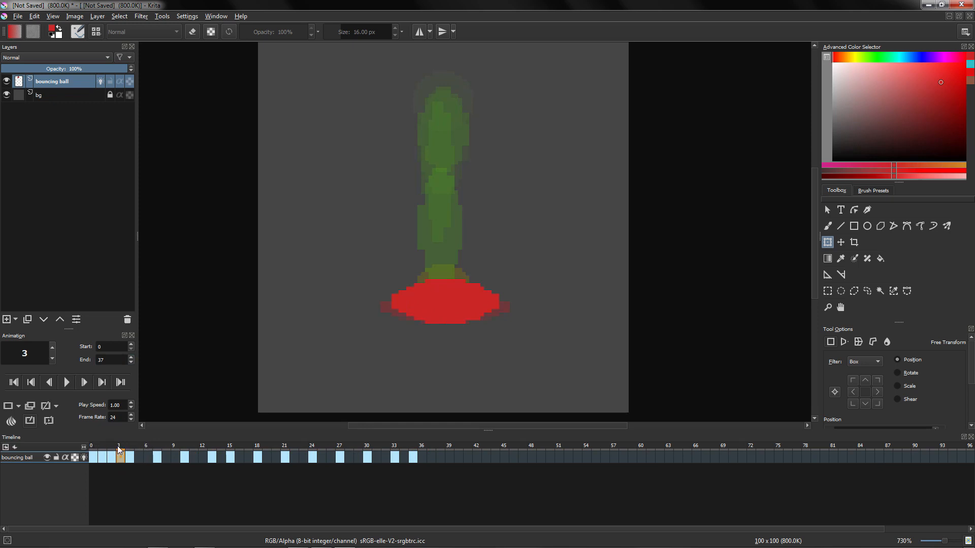
drag(119, 451, 93, 456)
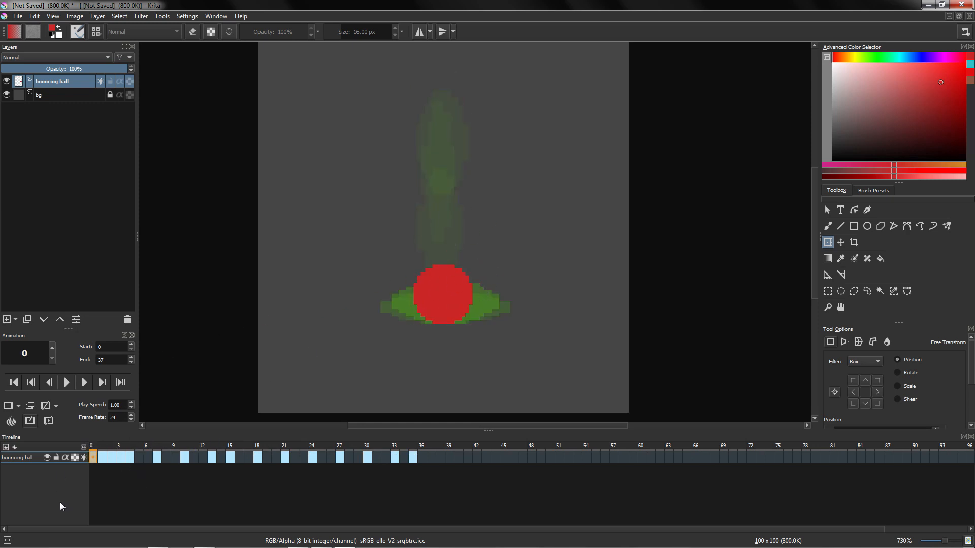
Turn off onion skins for the bouncing ball layer and shift all keyframes after frame 0 so they start at frame 13.
click(84, 459)
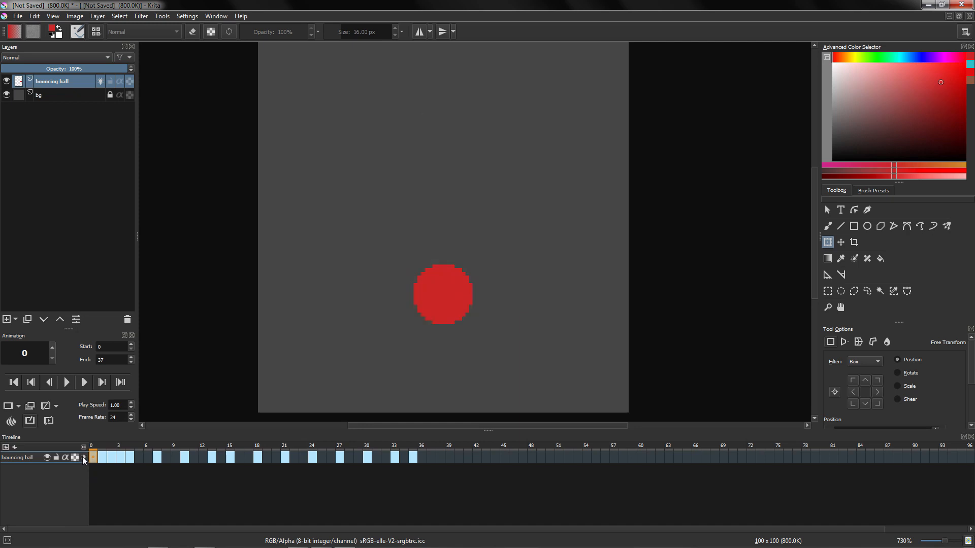
click(102, 458)
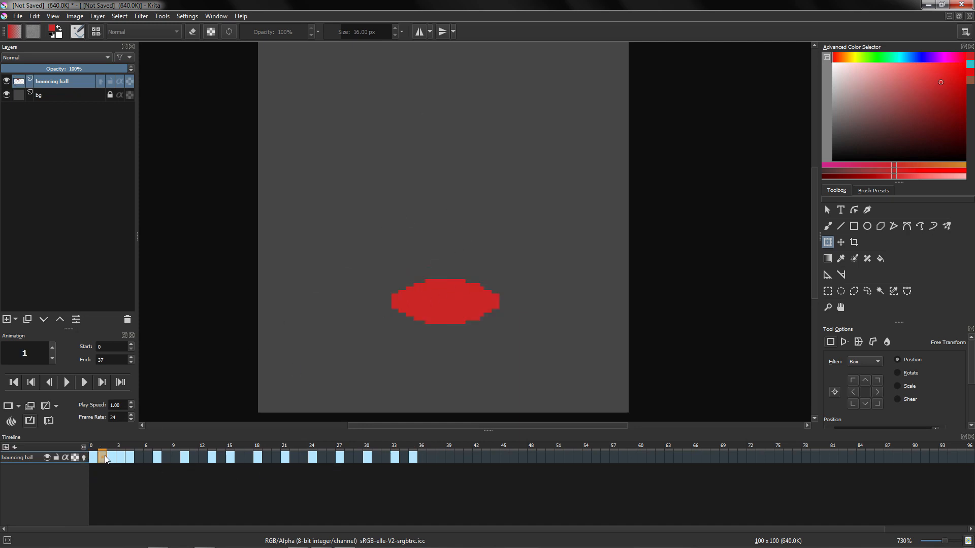
click(109, 458)
click(105, 458)
shift+click(413, 458)
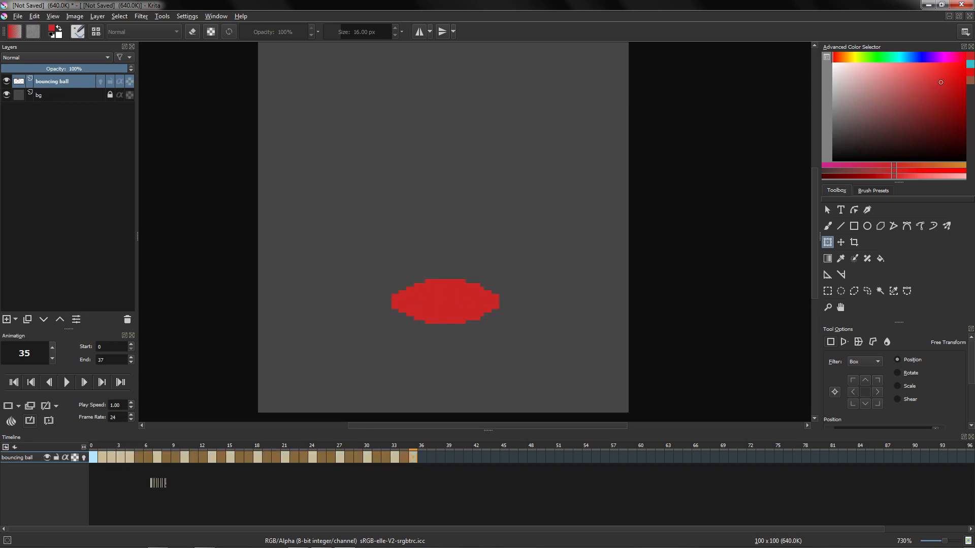
drag(203, 459, 214, 459)
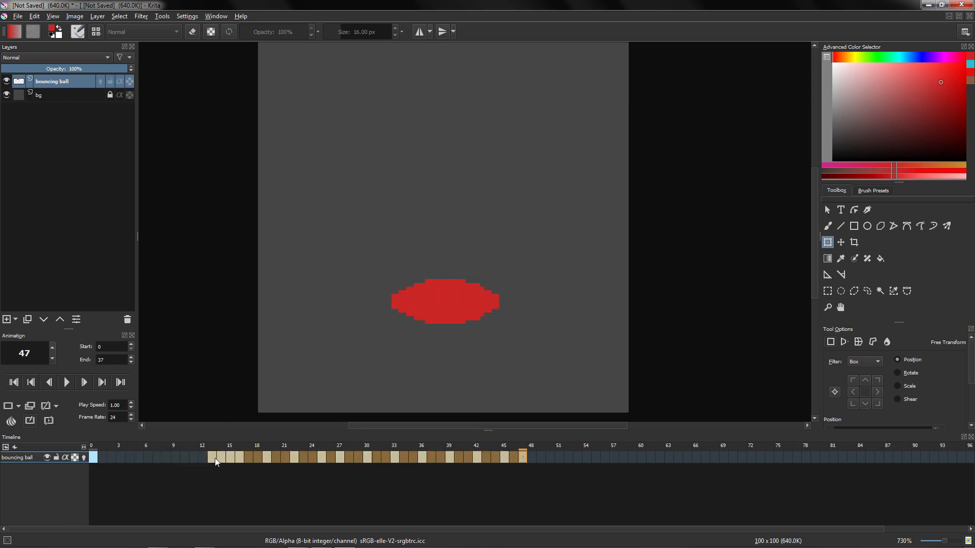
click(215, 458)
click(96, 458)
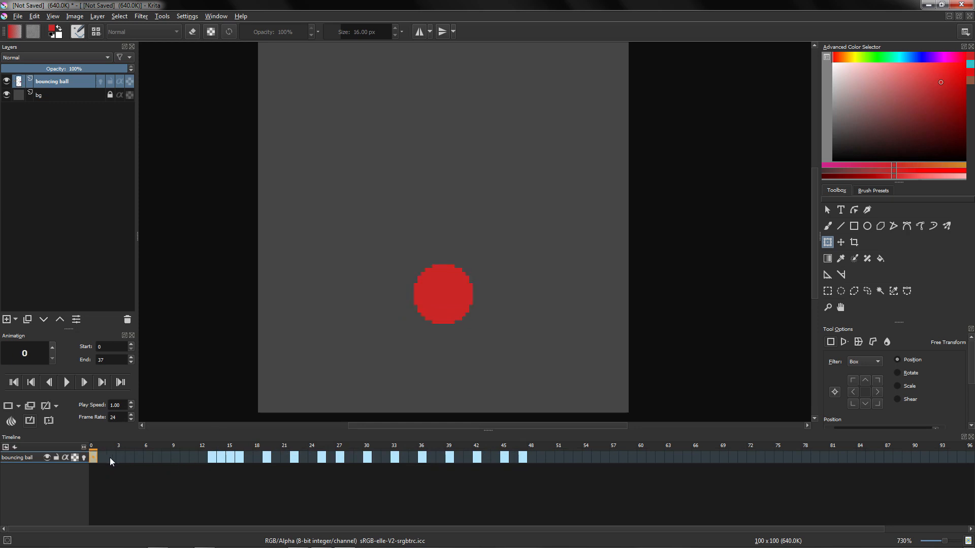
Move the first two squashed ball keyframes from frames 13 and 14 to frames 2 and 3, checking the change from frame 0.
drag(214, 458, 112, 458)
click(96, 458)
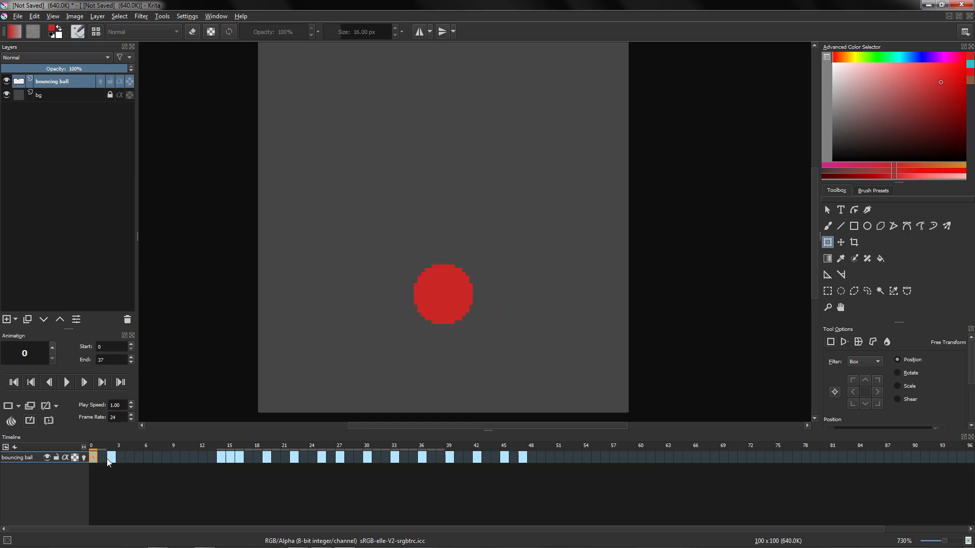
click(113, 458)
click(95, 459)
click(104, 458)
click(92, 458)
click(100, 458)
click(94, 459)
click(102, 458)
click(94, 459)
click(104, 458)
click(113, 459)
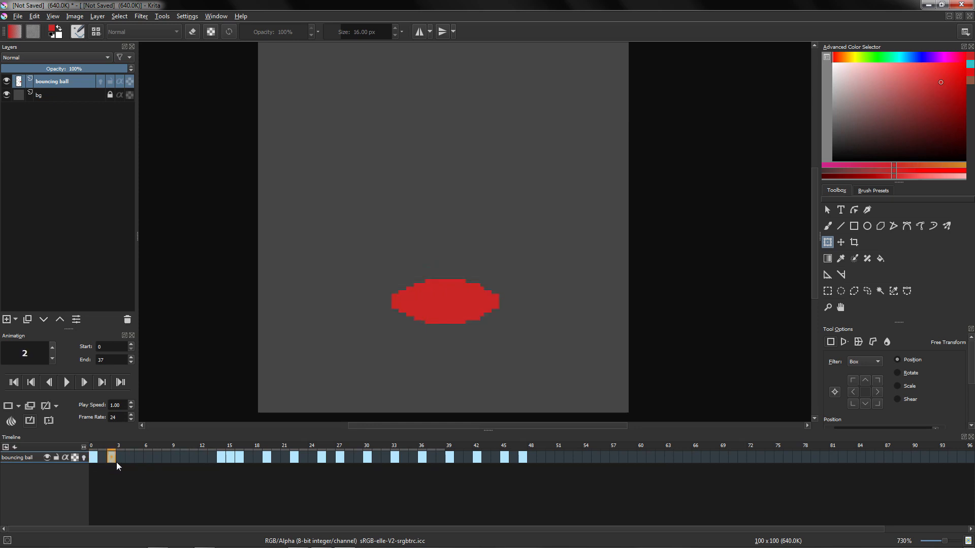
drag(224, 459, 130, 464)
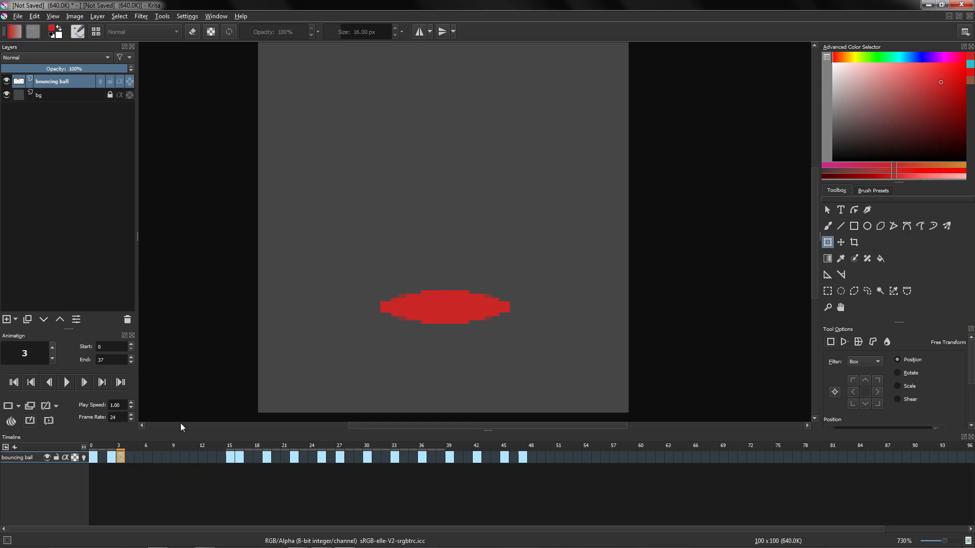
Shrink the pixel brush to 0.01 px in eraser mode and erase the semi-transparent pixels around the left end of the frame 3 ball.
scroll(382, 315, up, 5)
key(b)
scroll(398, 276, up, 3)
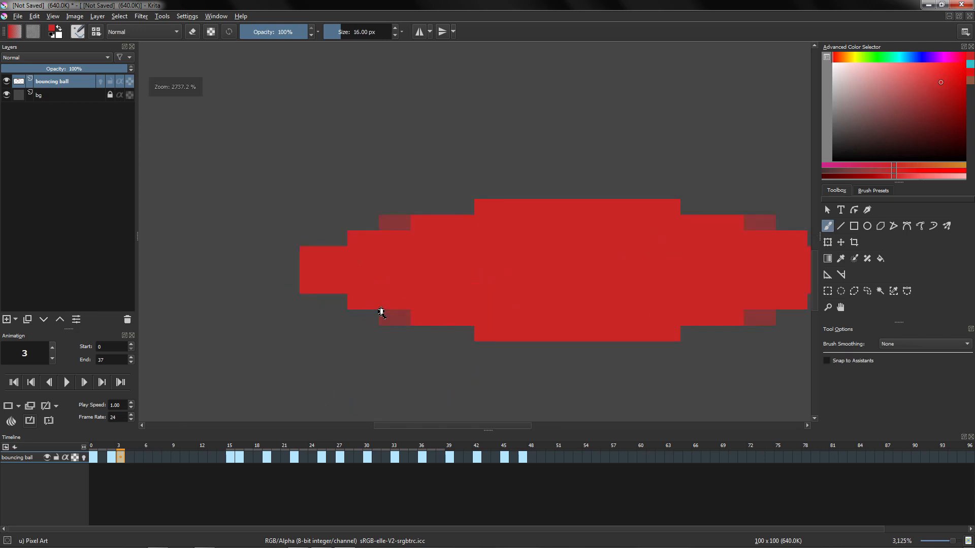
shift+drag(415, 314, 270, 339)
shift+drag(404, 325, 344, 335)
key(e)
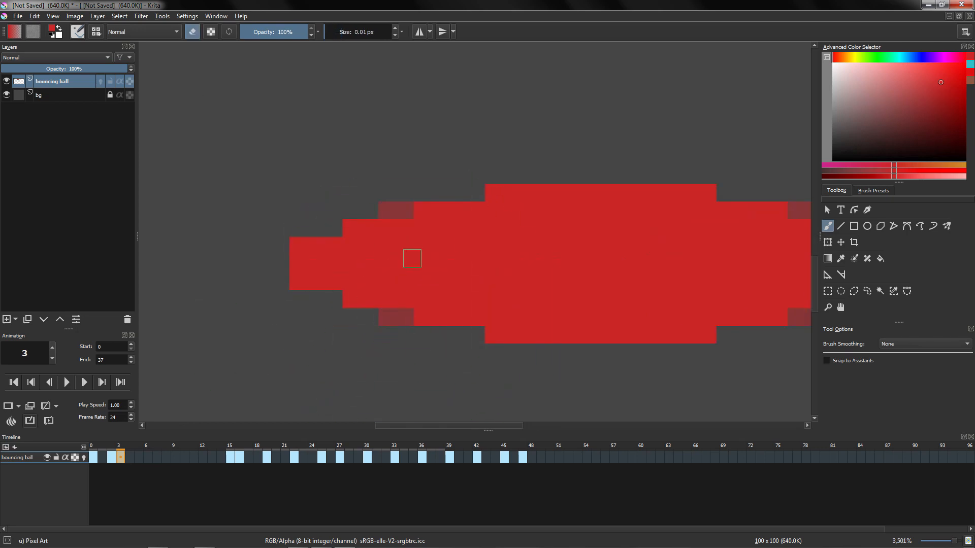
click(385, 322)
click(400, 321)
drag(399, 281, 345, 310)
drag(336, 237, 346, 238)
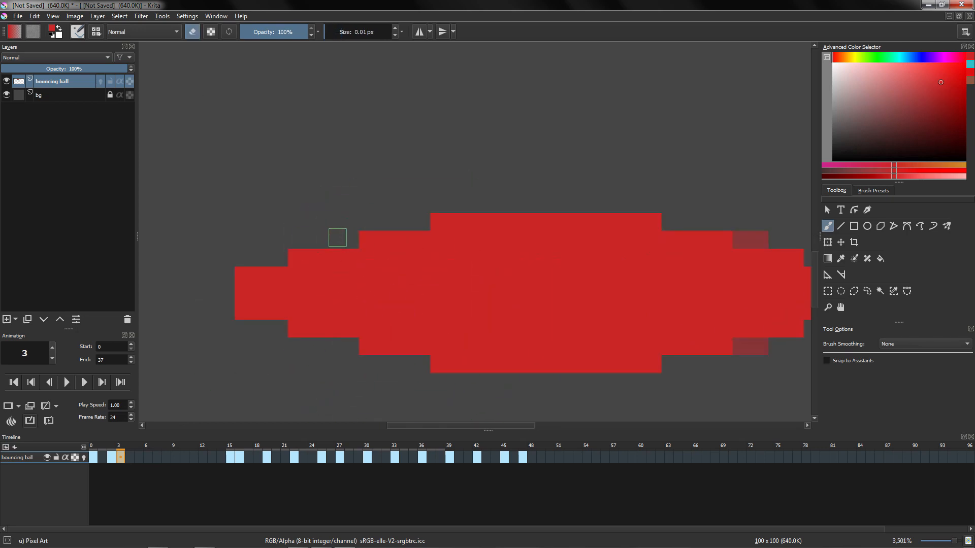
Erase the semi-transparent pixels above and below the right end of the squashed ball on frame 3.
drag(472, 319, 337, 291)
drag(538, 298, 458, 322)
click(828, 243)
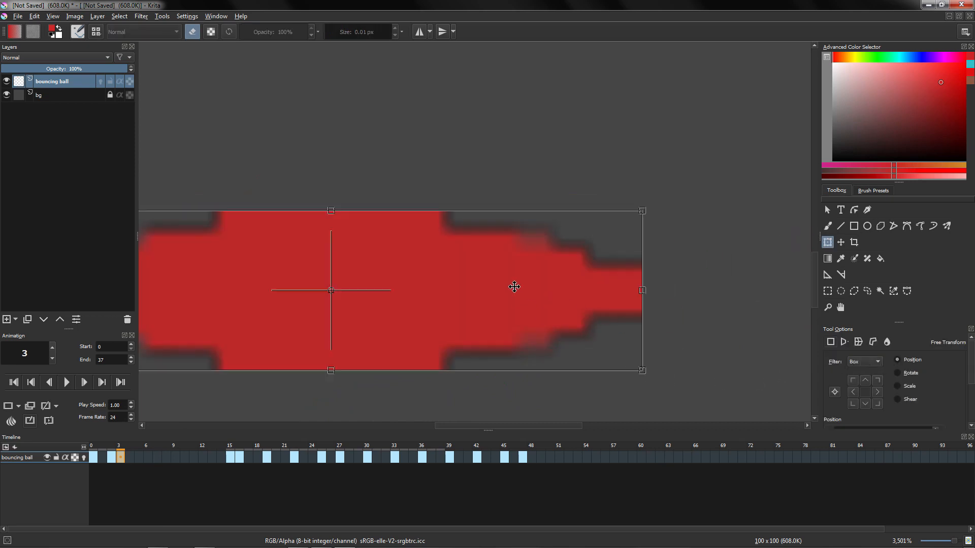
key(Return)
key(b)
drag(426, 328, 507, 307)
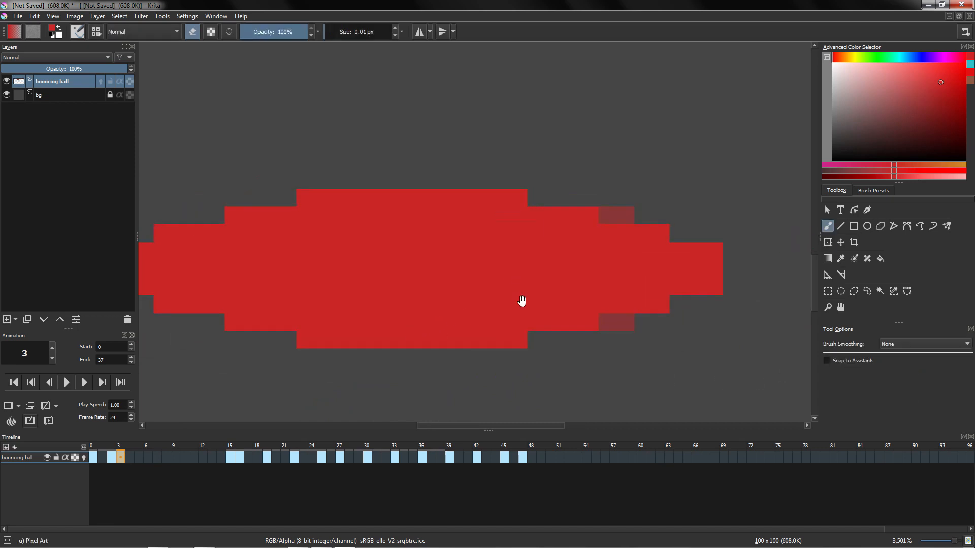
drag(615, 214, 629, 213)
drag(609, 325, 634, 322)
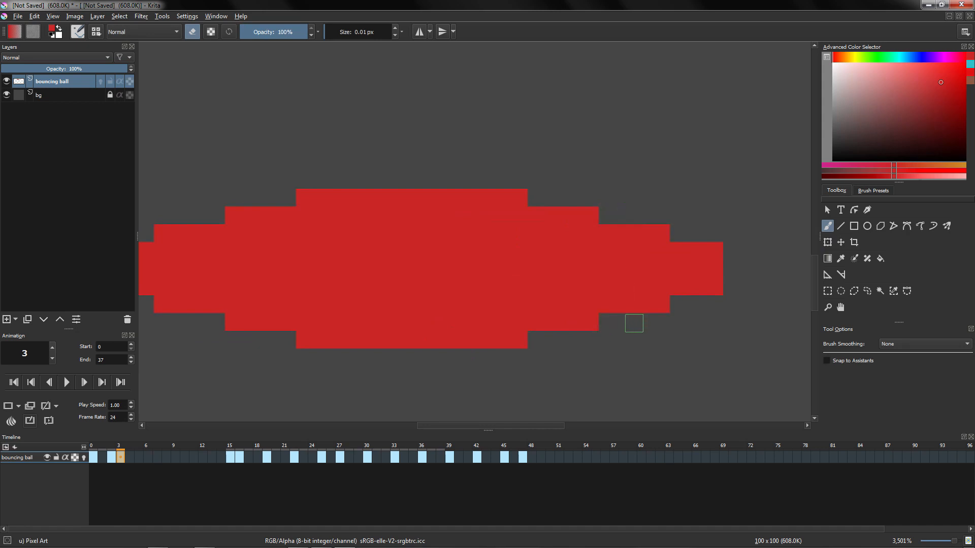
drag(531, 196, 505, 294)
Copy the squashed ball keyframe from frame 2 to frame 4 and compare it with frame 15.
key(Right)
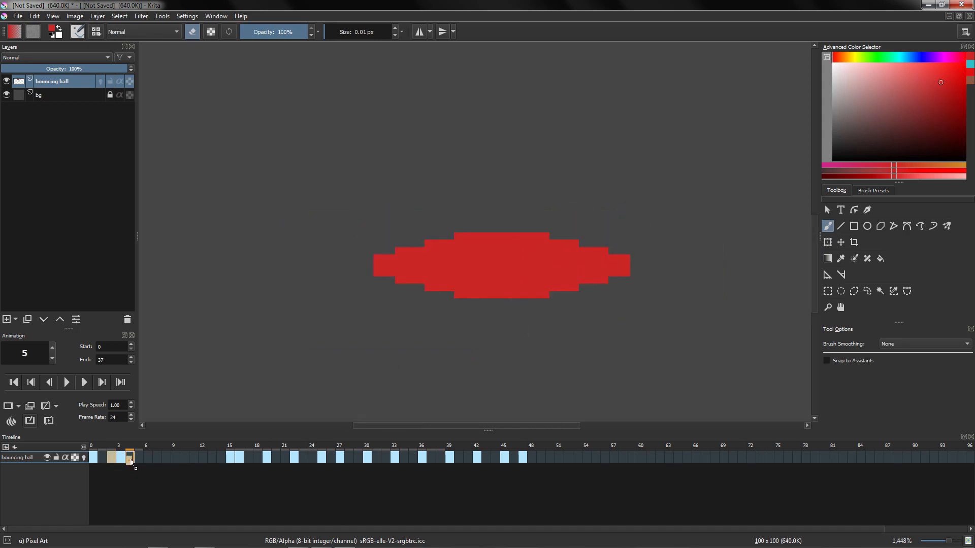
click(230, 458)
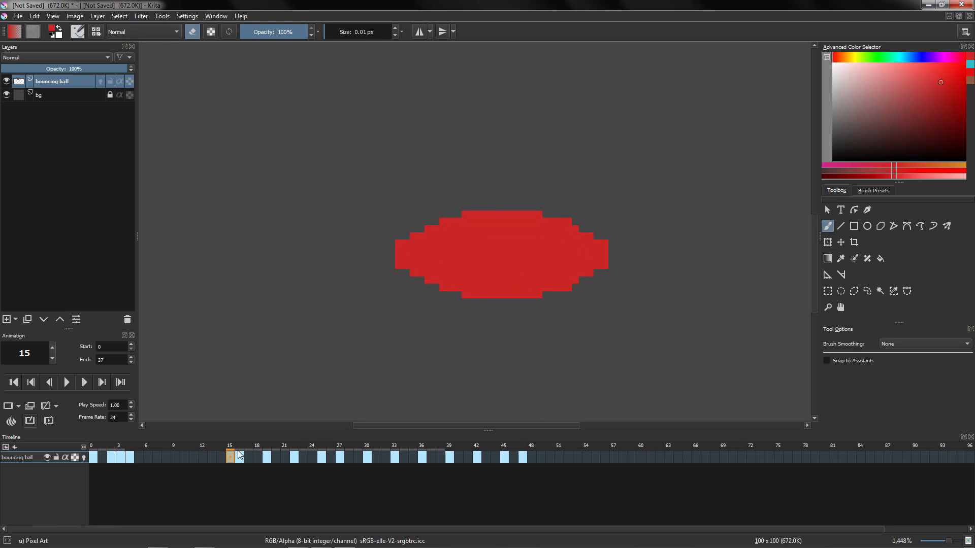
click(129, 456)
click(230, 457)
Remove the leftover keyframes at frames 15 and 16.
right_click(232, 458)
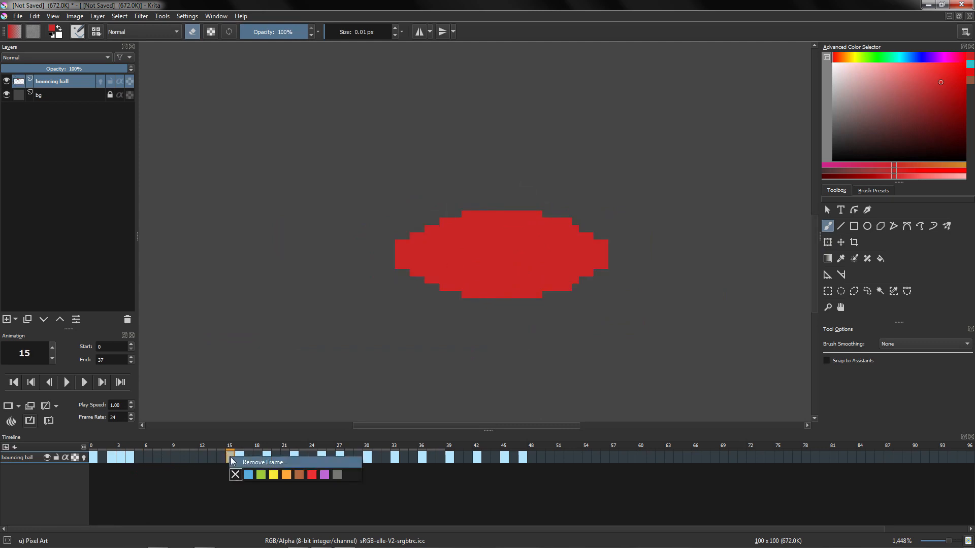
click(238, 464)
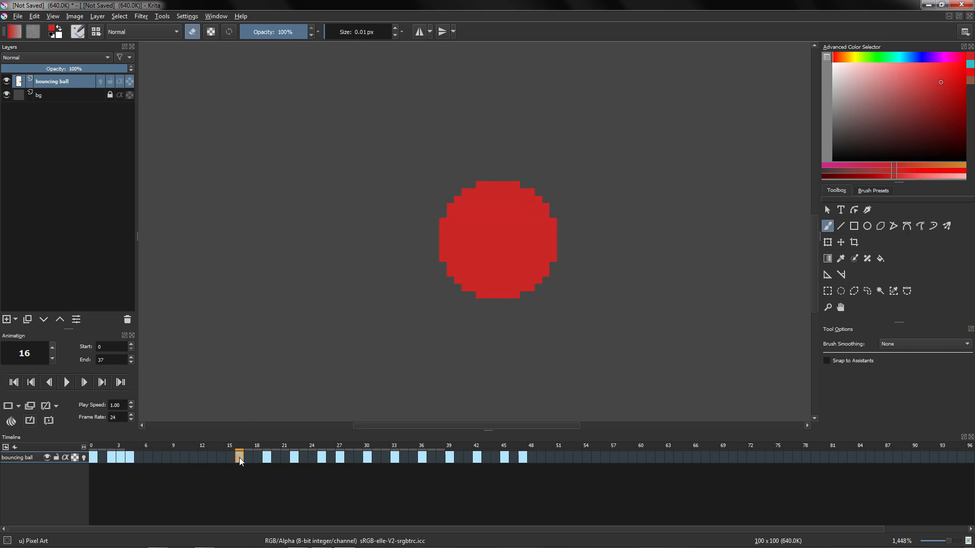
right_click(239, 458)
click(270, 463)
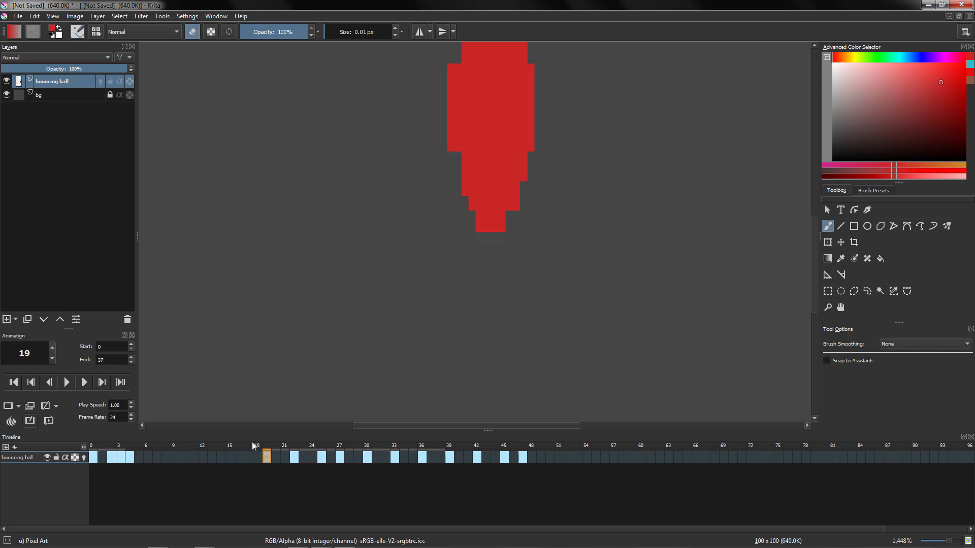
Move the keyframes at frames 19 and 22 to frames 7 and 8, turning on onion skins for the bouncing ball layer.
drag(267, 457, 158, 456)
scroll(390, 237, down, 2)
click(84, 458)
drag(295, 457, 166, 457)
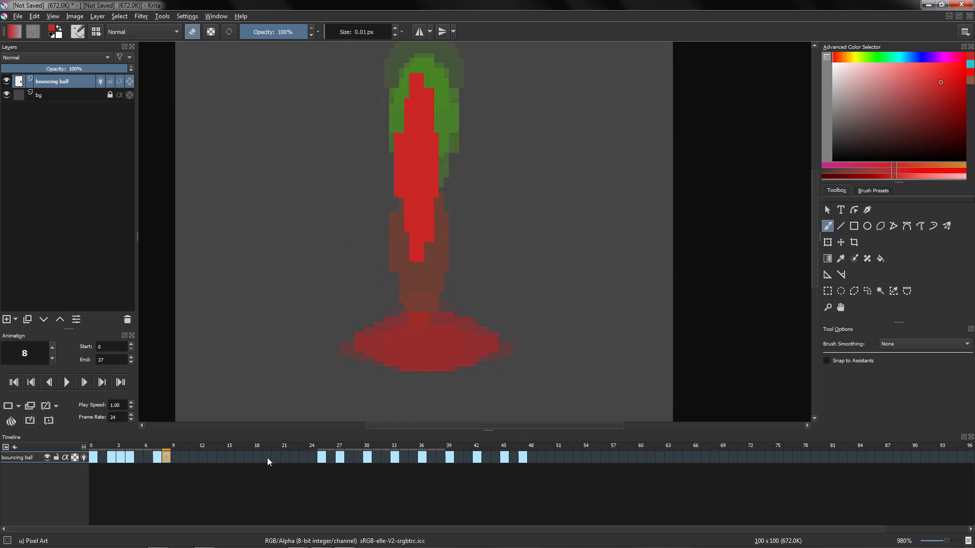
Move the keyframes at frames 25, 27 and 30 to frames 10, 13 and 17.
click(321, 457)
drag(316, 462, 185, 461)
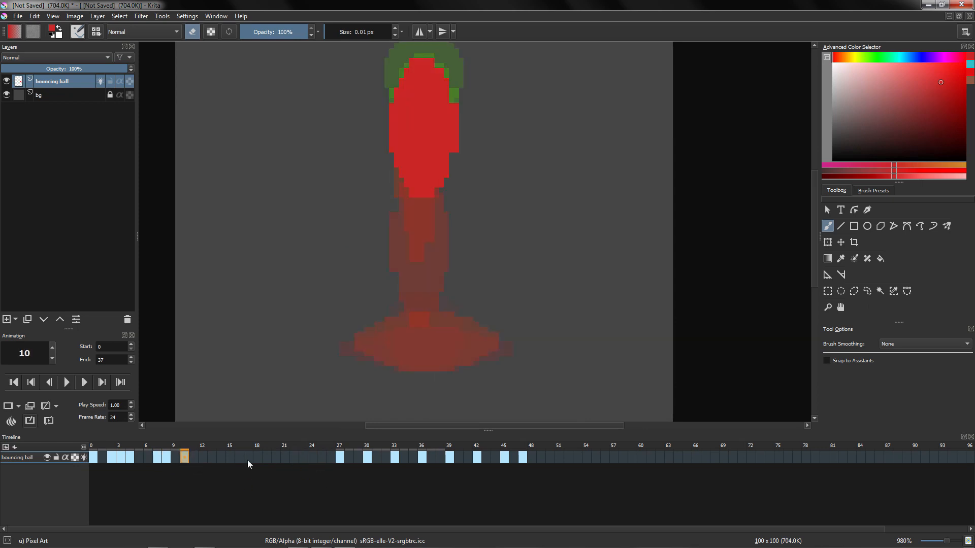
click(339, 459)
drag(340, 459, 211, 460)
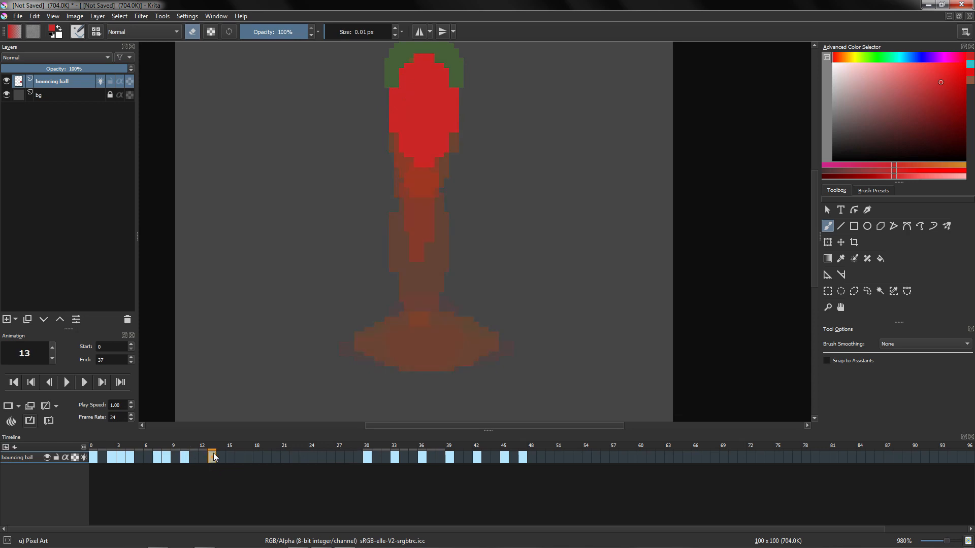
click(369, 458)
drag(369, 459, 248, 457)
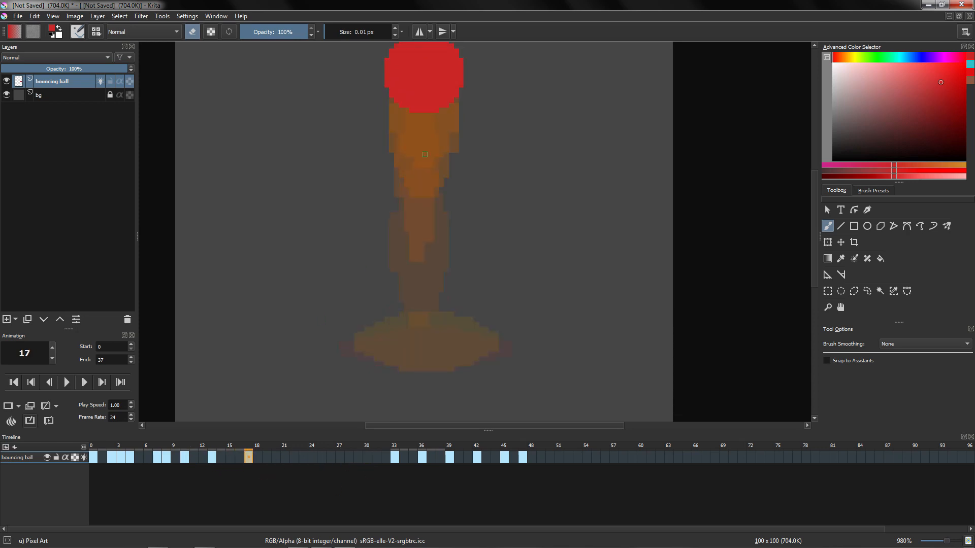
drag(422, 155, 405, 216)
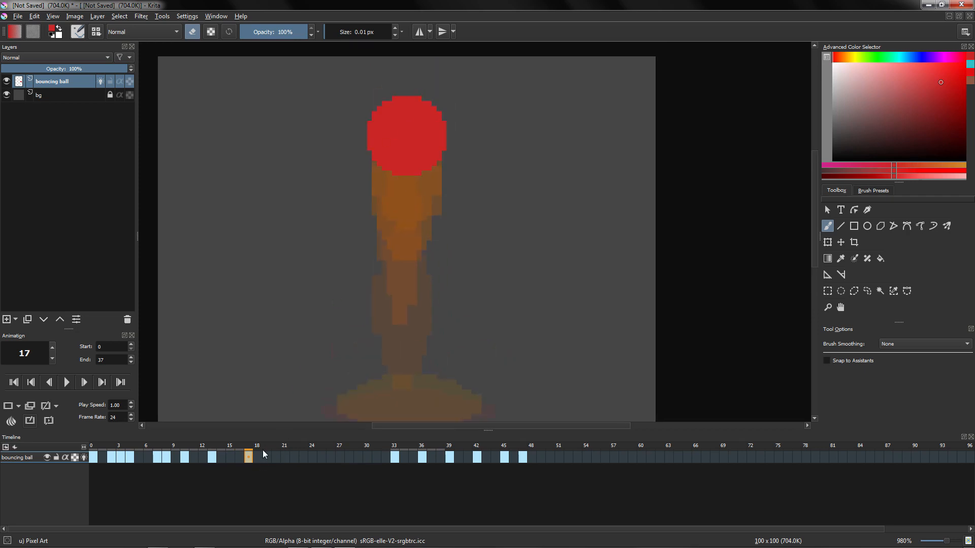
Move the falling ball keyframes at frames 33, 36, 39 and 42 to frames 22, 24, 25 and 26.
click(394, 457)
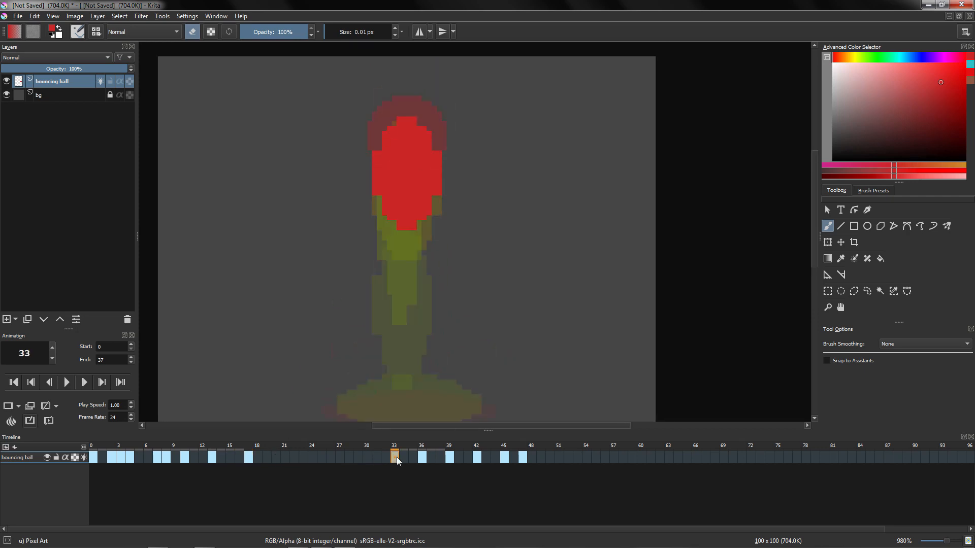
drag(394, 457, 294, 457)
click(422, 458)
click(294, 457)
click(422, 457)
click(313, 457)
drag(448, 457, 331, 460)
Move the last two keyframes from frames 45 and 47 to frames 27 and 30.
drag(504, 457, 340, 460)
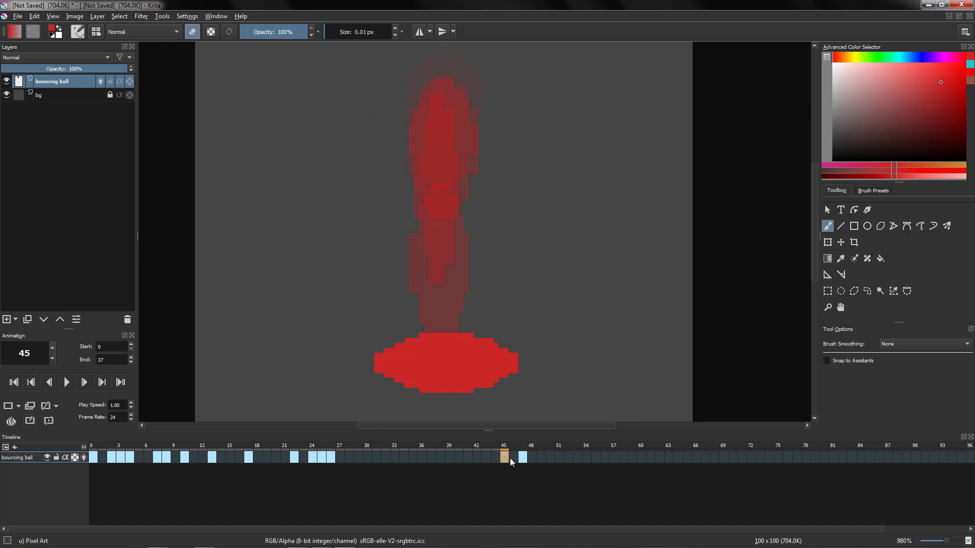
click(121, 459)
click(341, 458)
drag(522, 459, 368, 459)
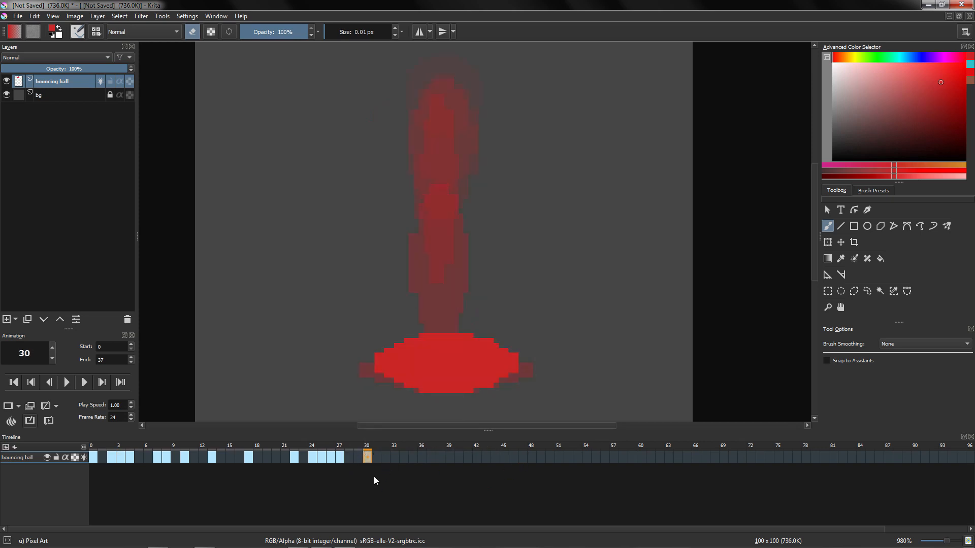
Set the animation's end frame to 31, play the retimed bounce, and stop playback.
click(118, 359)
click(67, 382)
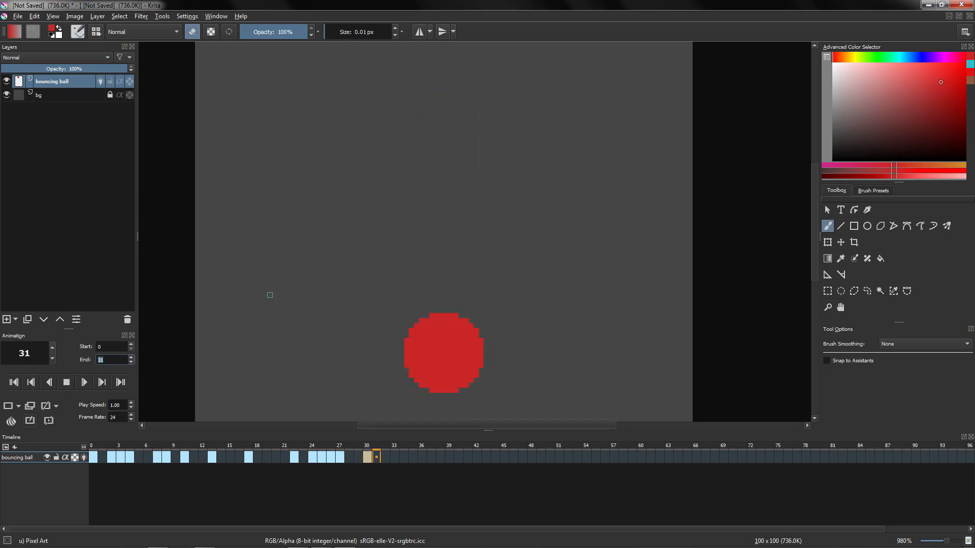
scroll(268, 297, down, 3)
drag(385, 249, 437, 217)
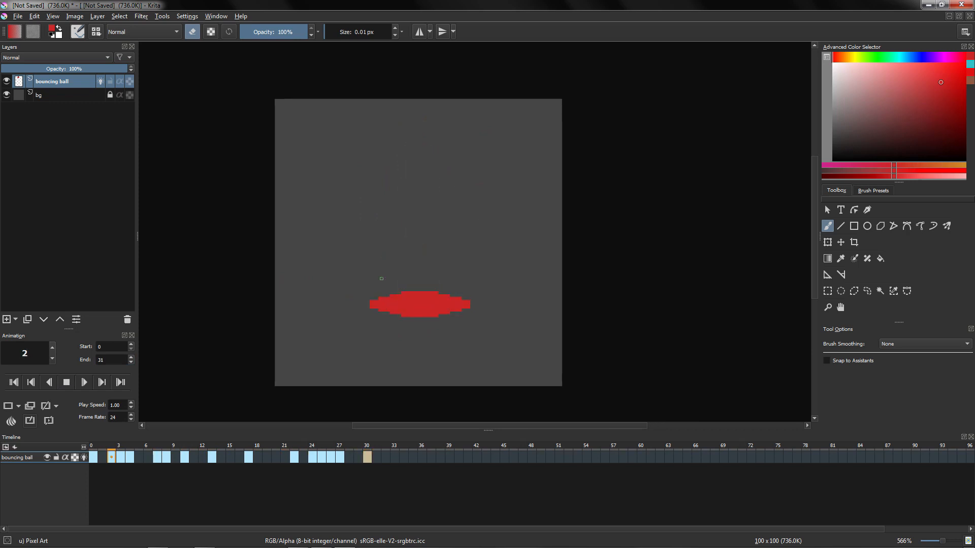
drag(425, 237, 449, 239)
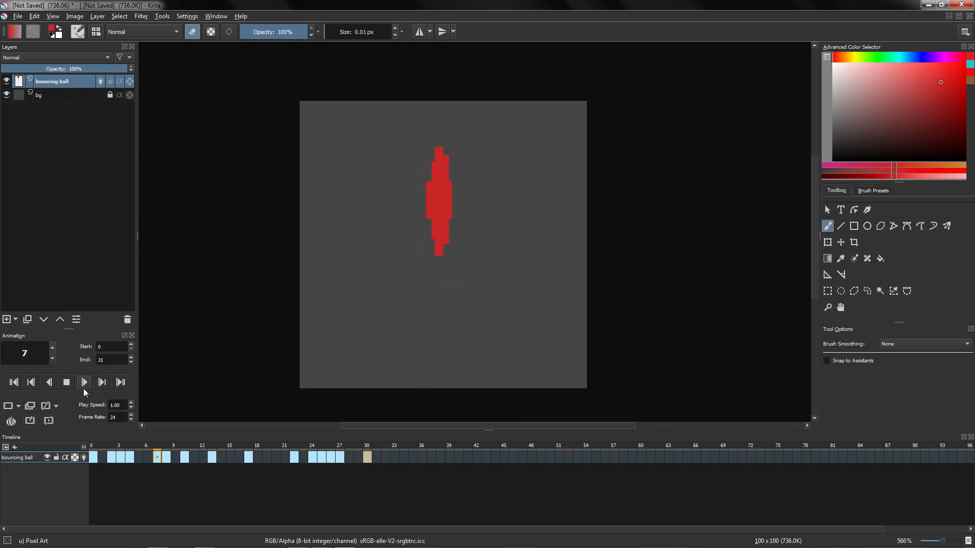
click(66, 382)
Go to the squashed ball on frame 2 and turn off onion skins for the bouncing ball layer.
click(96, 457)
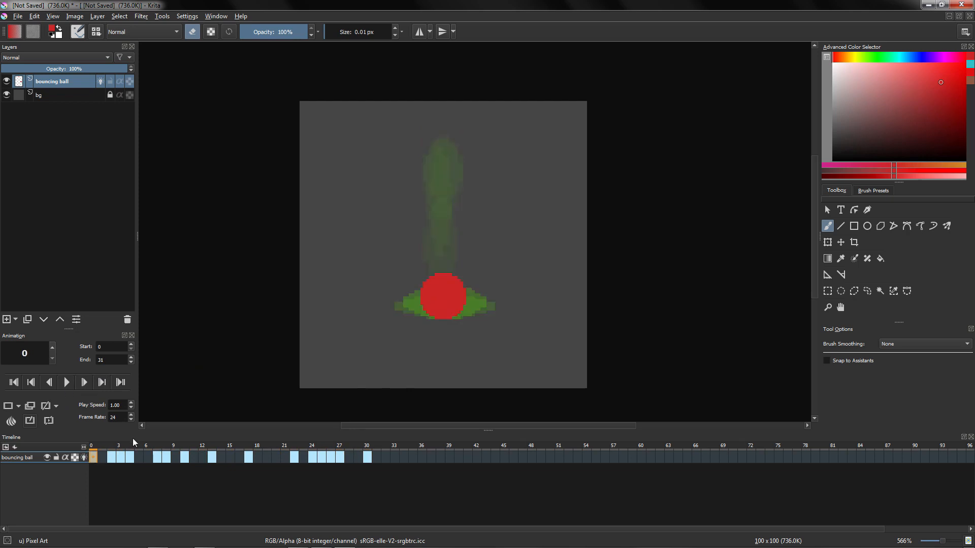
click(112, 456)
click(84, 458)
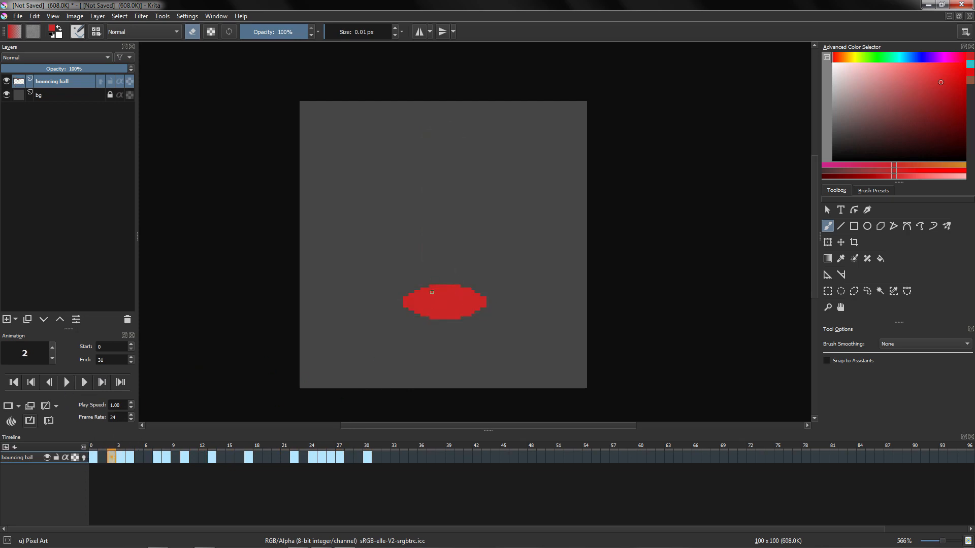
scroll(432, 292, up, 4)
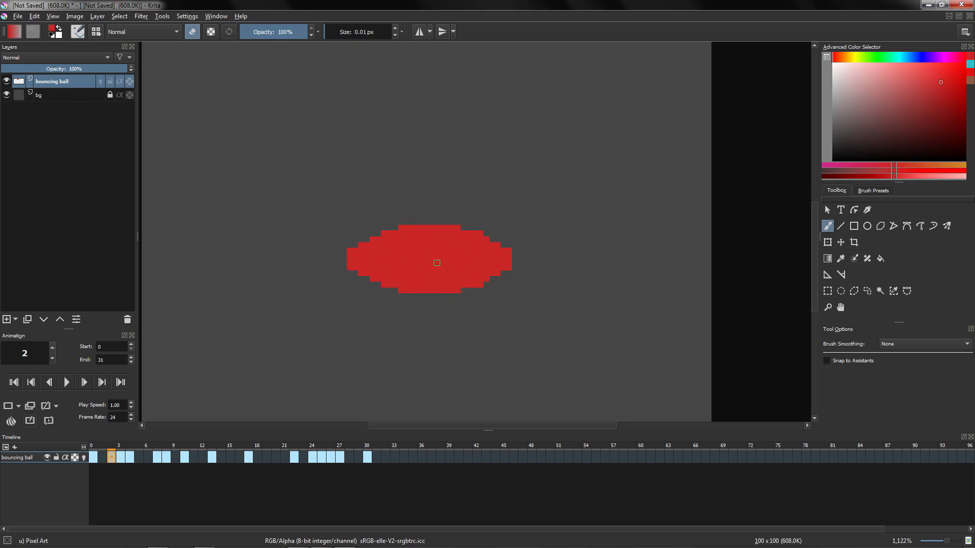
key(ctrl+t)
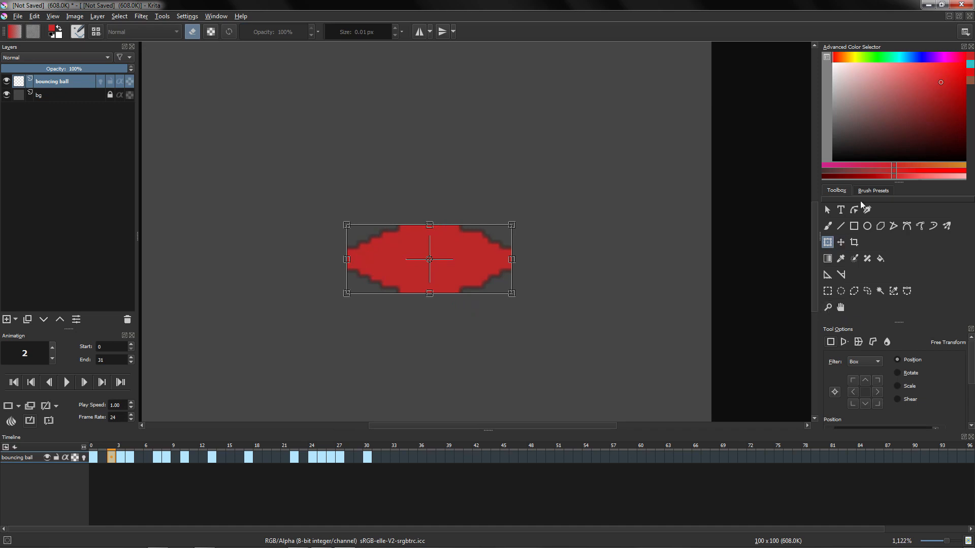
key(b)
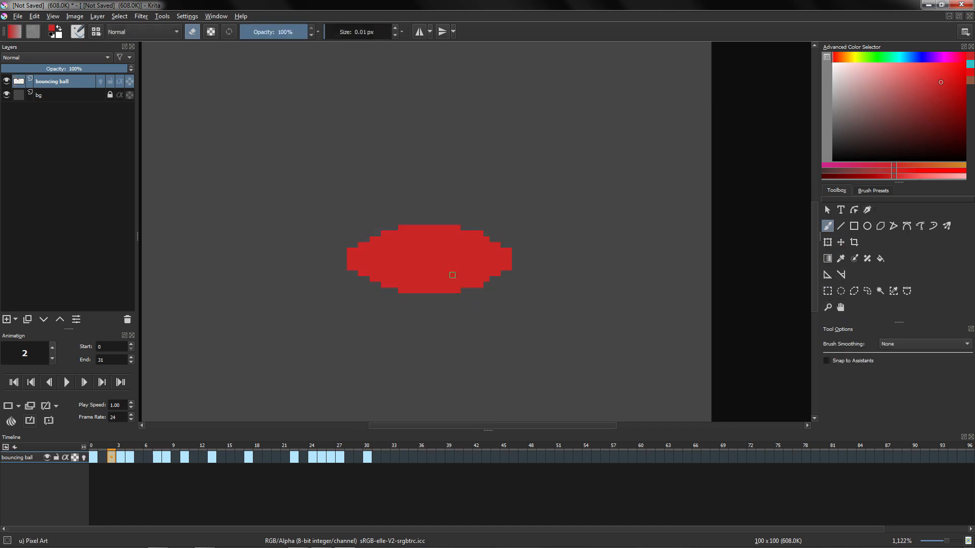
Paint red pixels on frame 2 to even out the upper and lower edges of the squashed ball.
drag(427, 237, 439, 198)
drag(509, 238, 516, 263)
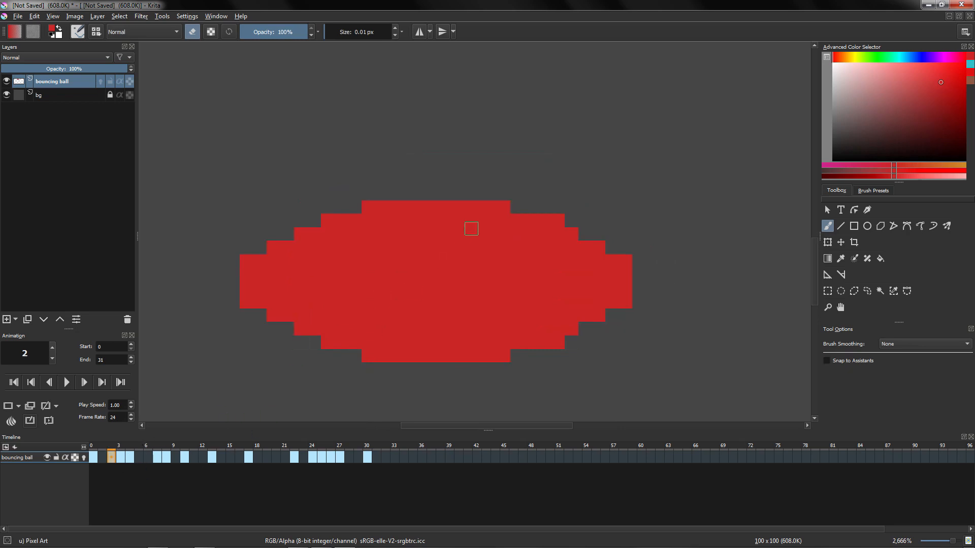
key(e)
click(517, 208)
mouse_move(471, 264)
mouse_down()
mouse_move(502, 228)
mouse_move(503, 238)
mouse_up()
click(547, 331)
drag(551, 296, 532, 290)
Erase the corner pixels at both ends of the frame 2 ball to round them off.
key(e)
click(265, 276)
click(260, 231)
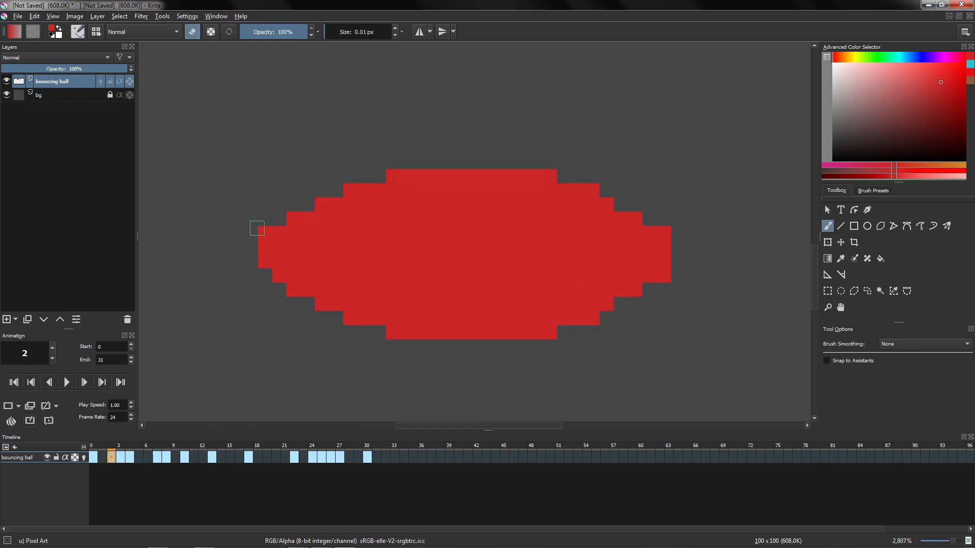
click(665, 274)
click(666, 236)
mouse_move(574, 235)
mouse_down()
mouse_move(516, 285)
mouse_move(605, 254)
mouse_move(542, 297)
mouse_up()
key(e)
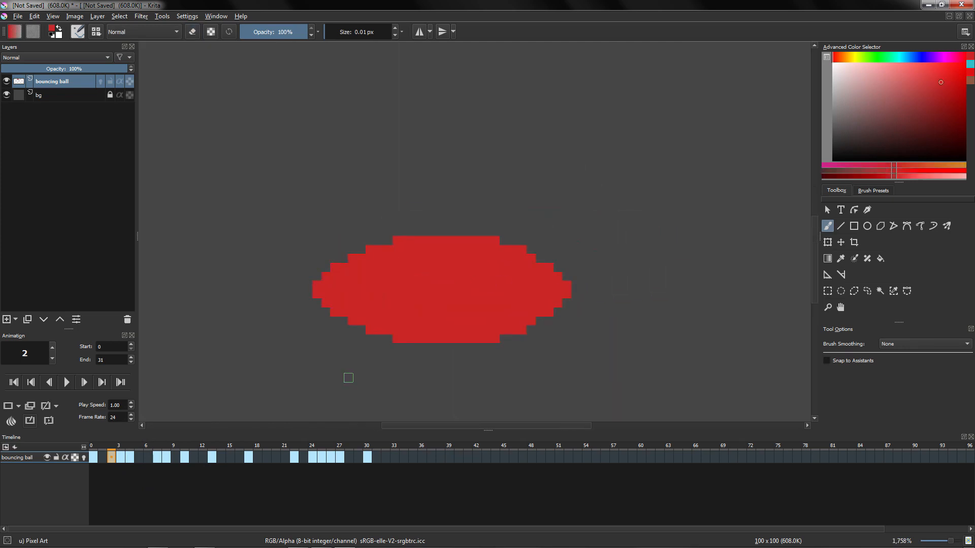
Copy the cleaned-up frame 2 keyframe over frame 4.
mouse_move(418, 258)
mouse_down()
mouse_move(388, 272)
mouse_move(409, 265)
mouse_up()
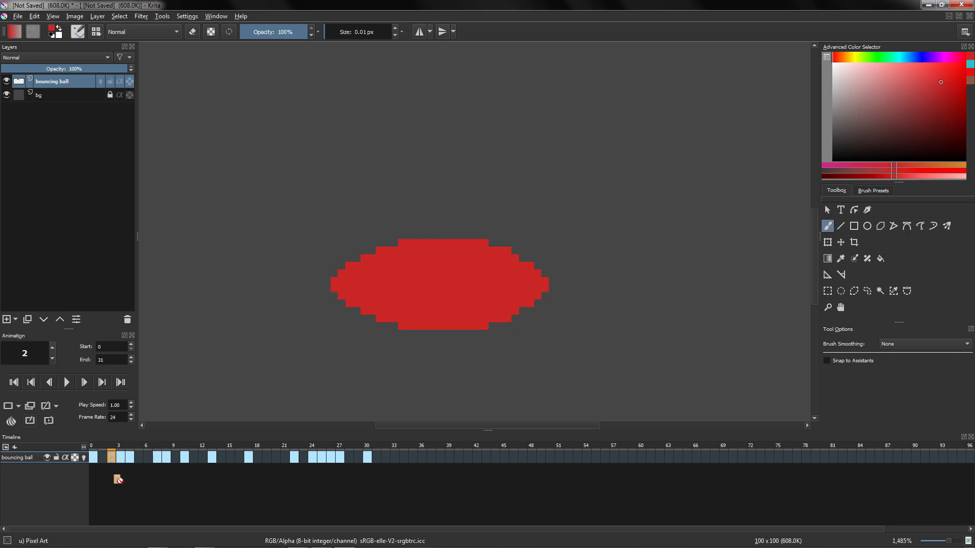
drag(118, 479, 129, 456)
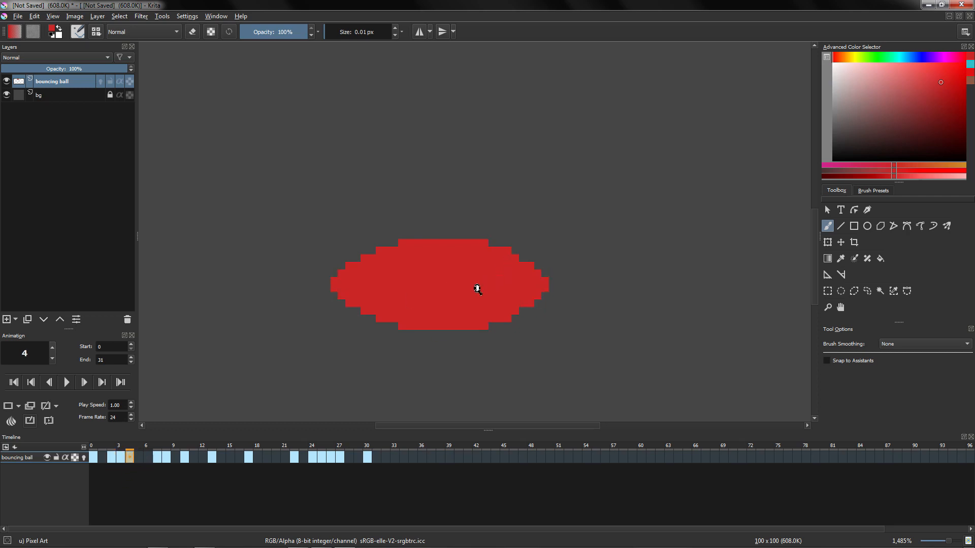
drag(485, 287, 463, 299)
Round off the ends of the squashed ball on frame 3 and compare it with frames 2 and 4.
click(120, 458)
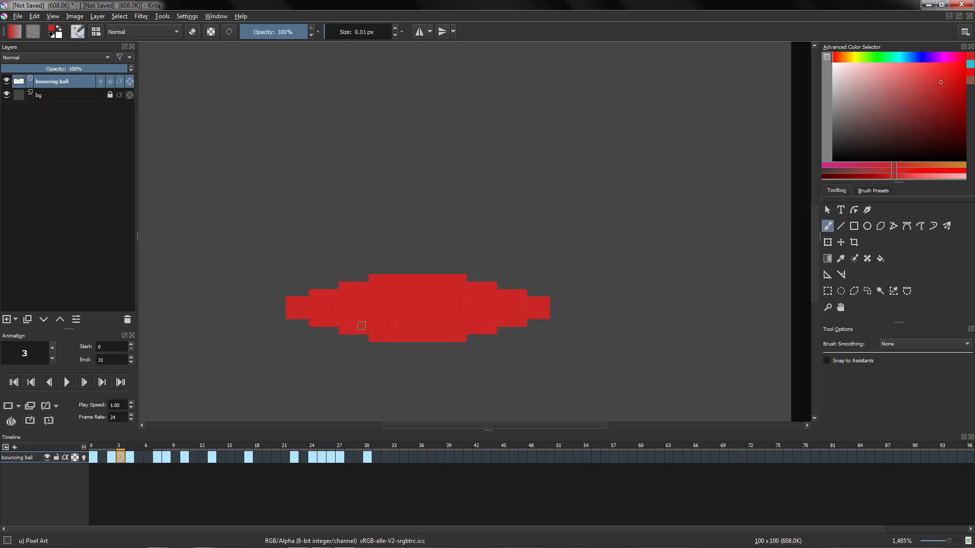
drag(285, 320, 281, 311)
key(e)
click(295, 309)
click(296, 275)
drag(333, 283, 331, 318)
click(112, 458)
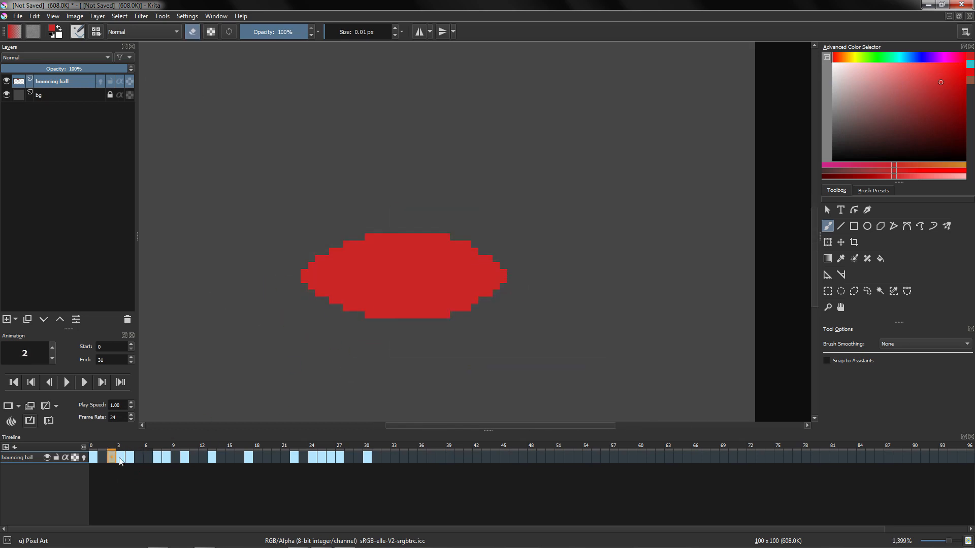
click(129, 457)
drag(427, 289, 457, 275)
Reshape the stretched ball on frame 7 into a smooth, evenly tapered vertical ellipse.
click(157, 457)
click(496, 241)
drag(422, 219, 340, 272)
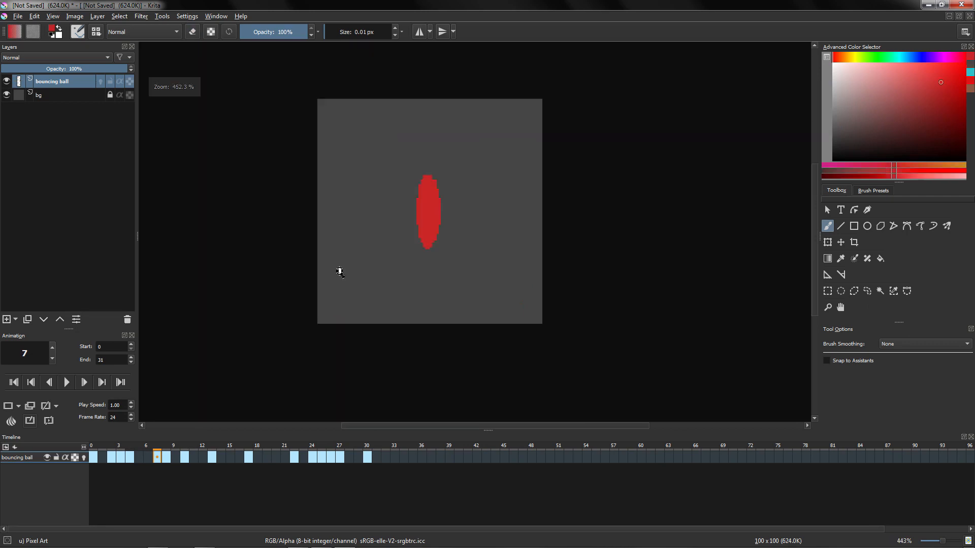
key(e)
mouse_move(437, 193)
mouse_down()
mouse_move(436, 225)
mouse_move(459, 181)
mouse_move(445, 335)
mouse_up()
Refine the outline of the stretched ball on frame 8 by painting and erasing edge pixels.
key(Right)
key(e)
drag(411, 146, 435, 131)
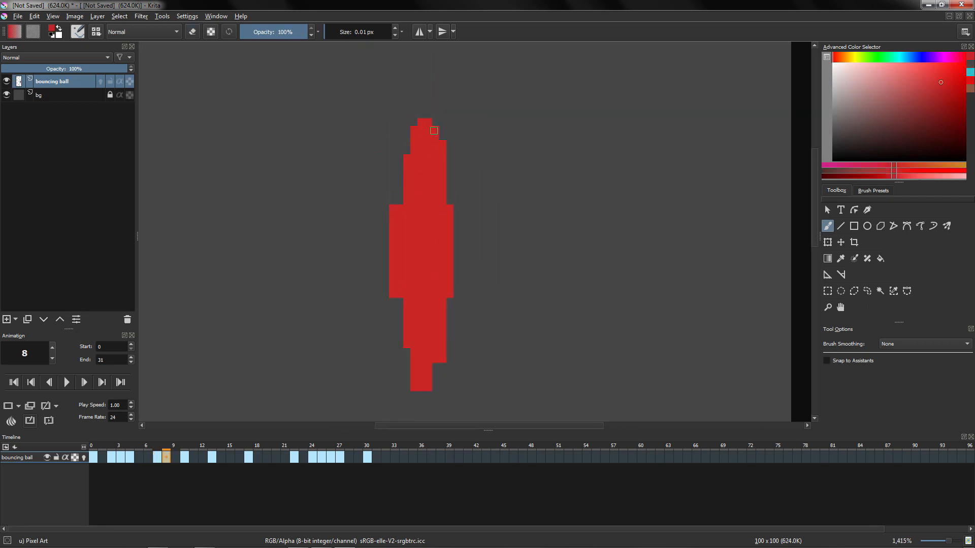
key(e)
key(e)
drag(421, 370, 463, 236)
drag(406, 204, 365, 284)
Copy the frame 3 keyframe over frame 27 and the frame 2 keyframe over frame 30.
click(157, 458)
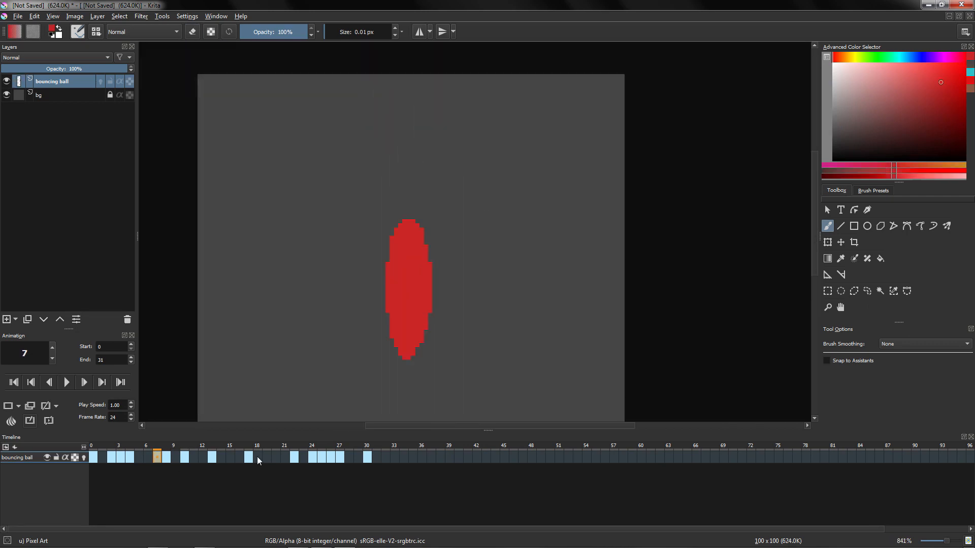
click(294, 457)
click(321, 458)
click(331, 458)
click(121, 458)
click(331, 458)
click(111, 458)
click(367, 459)
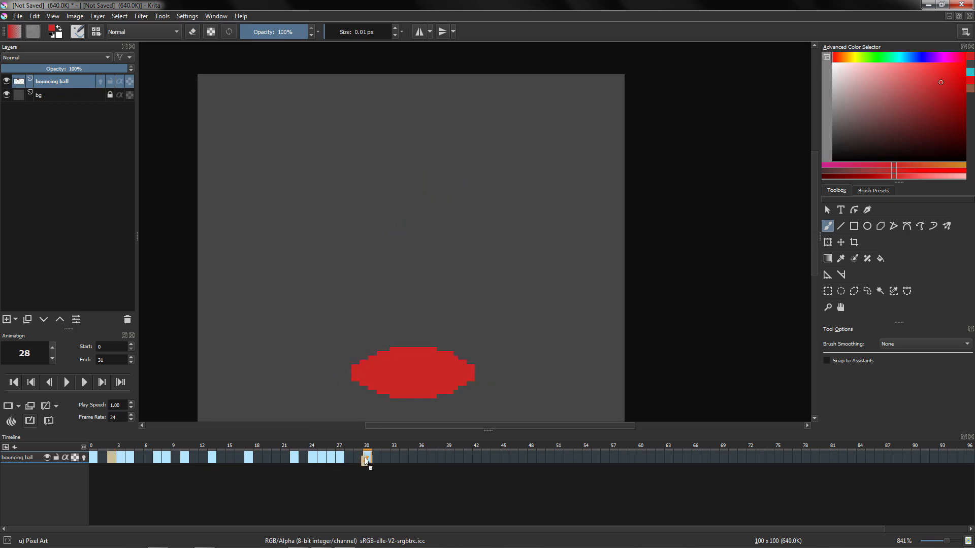
Smooth the outline of the stretched ball on frame 10 into an even vertical ellipse by painting and erasing edge pixels.
click(166, 458)
click(184, 457)
mouse_move(409, 150)
mouse_down()
mouse_move(392, 118)
mouse_move(436, 74)
mouse_up()
key(e)
drag(489, 122, 450, 312)
drag(458, 278, 461, 305)
drag(397, 96, 431, 80)
drag(429, 89, 410, 132)
key(e)
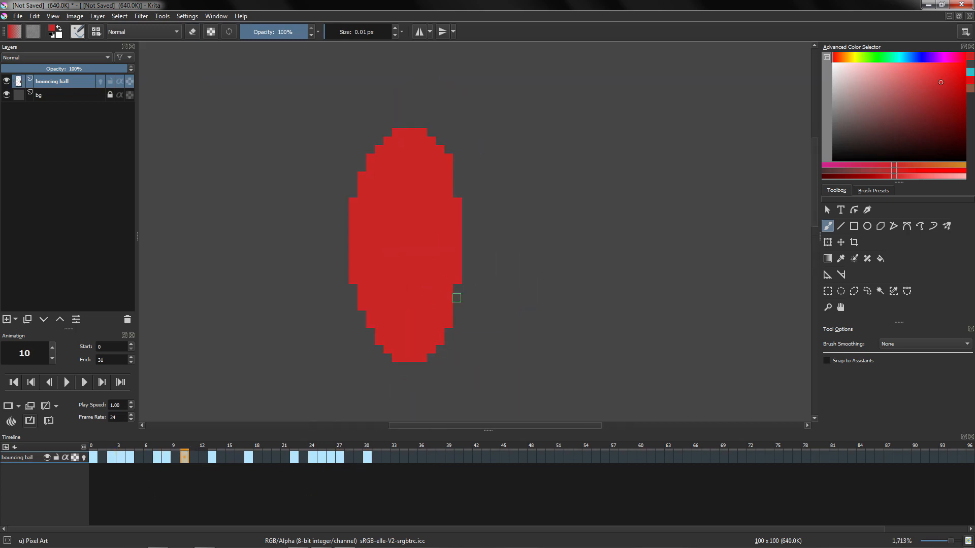
mouse_move(456, 299)
mouse_down()
mouse_move(454, 191)
mouse_move(447, 239)
mouse_up()
Clean up the ball's edge pixels on frame 13 to form a symmetrical rounded vertical ellipse.
click(212, 458)
drag(404, 157, 417, 97)
key(e)
key(e)
drag(448, 333, 441, 386)
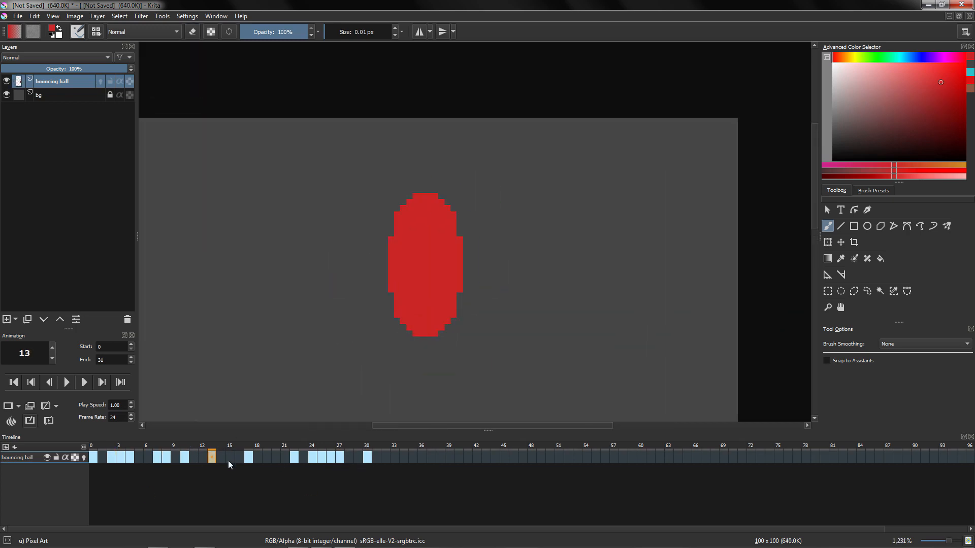
Go through the falling keyframes after frame 13 and touch up the stretched ball's outline on frame 25.
click(212, 457)
click(312, 458)
click(294, 458)
click(322, 458)
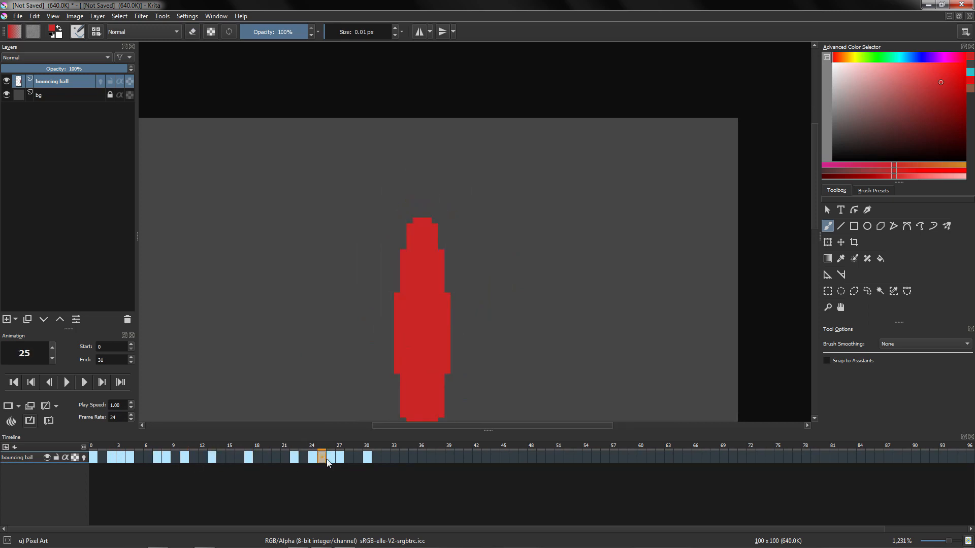
drag(416, 213, 411, 274)
Play back the bounce animation to check the cleaned-up frames.
click(157, 457)
click(367, 458)
click(93, 458)
scroll(533, 205, down, 2)
scroll(533, 205, up, 1)
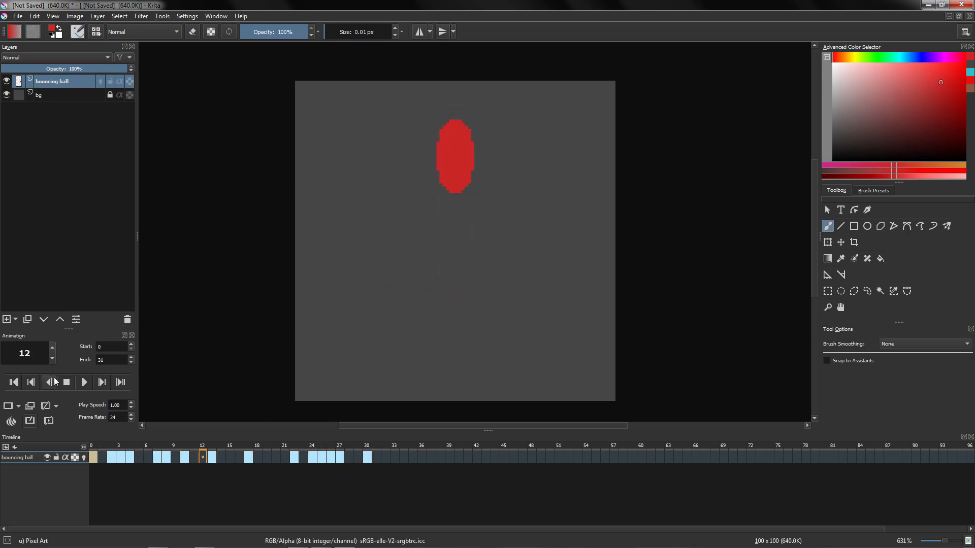
key(space)
Choose a dark crimson paint color for the shadow and turn on Preserve Alpha for the brush.
drag(954, 100, 956, 111)
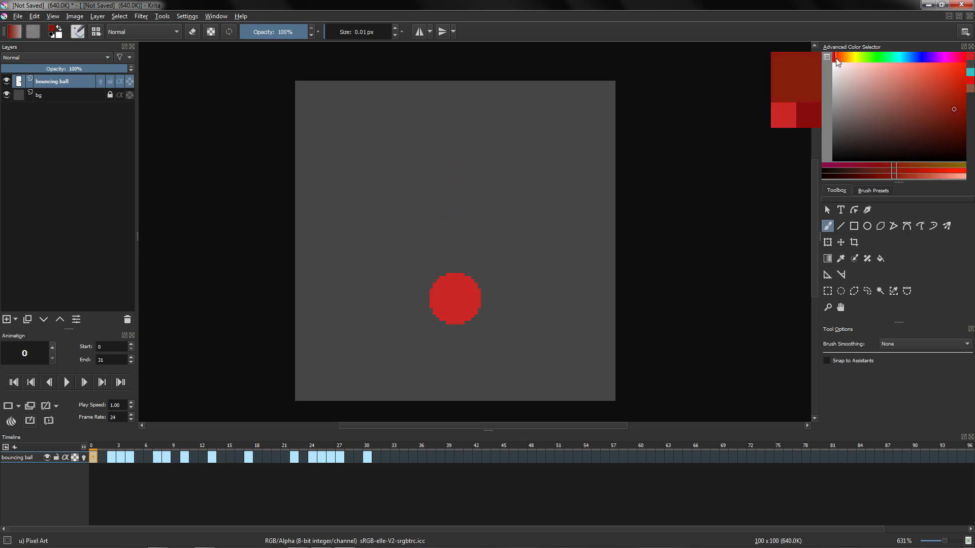
click(959, 57)
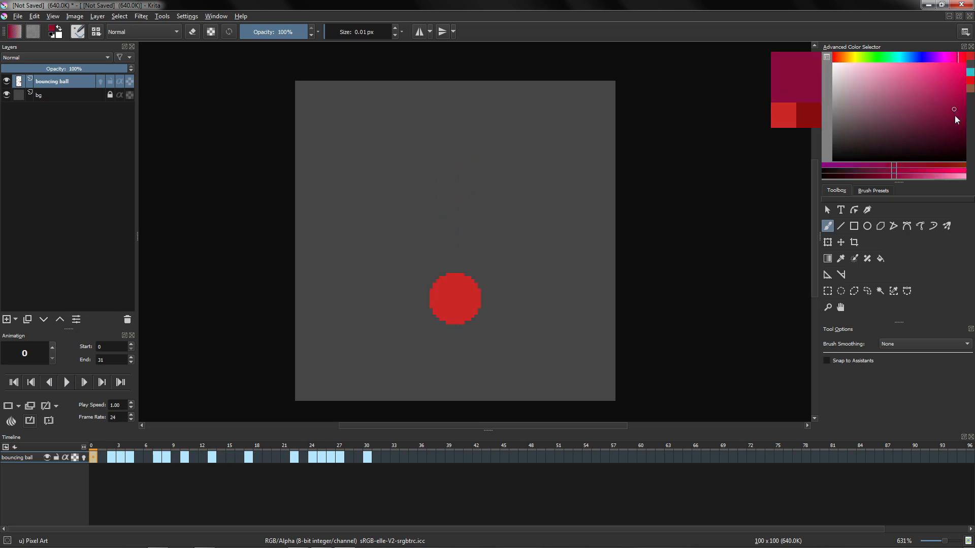
drag(955, 116, 955, 116)
scroll(425, 250, up, 1)
click(210, 32)
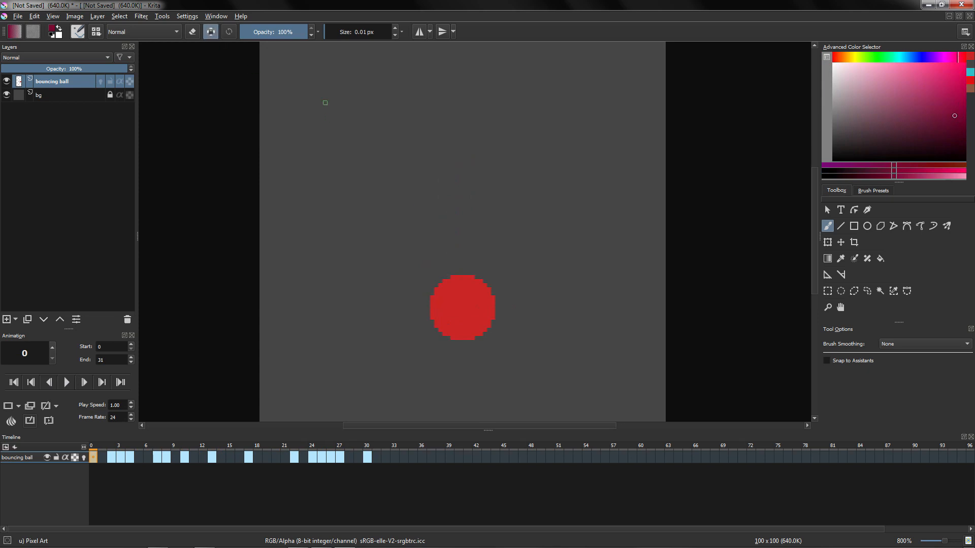
Enlarge the brush to about 7 px and paint a crimson shadow along the lower-left side of the ball on frame 0.
mouse_move(445, 335)
mouse_down()
mouse_move(435, 333)
mouse_move(431, 300)
mouse_up()
drag(431, 298, 453, 294)
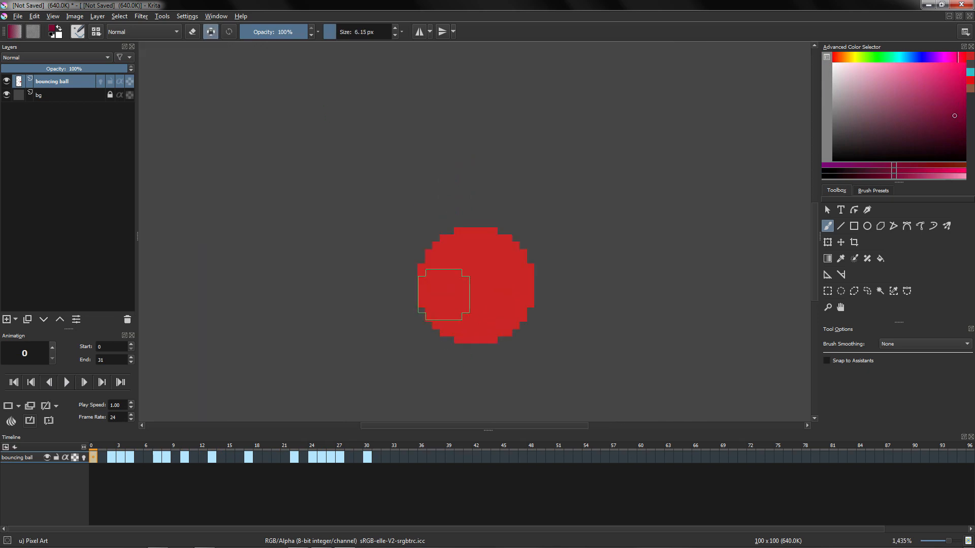
mouse_move(432, 253)
mouse_down()
mouse_move(485, 349)
mouse_move(463, 330)
mouse_up()
Paint the crimson shadow on the left and lower side of the squashed ball on frames 2, 3 and 4.
key(Right)
key(Right)
mouse_move(392, 307)
mouse_down()
mouse_move(505, 361)
mouse_move(406, 272)
mouse_move(410, 296)
mouse_up()
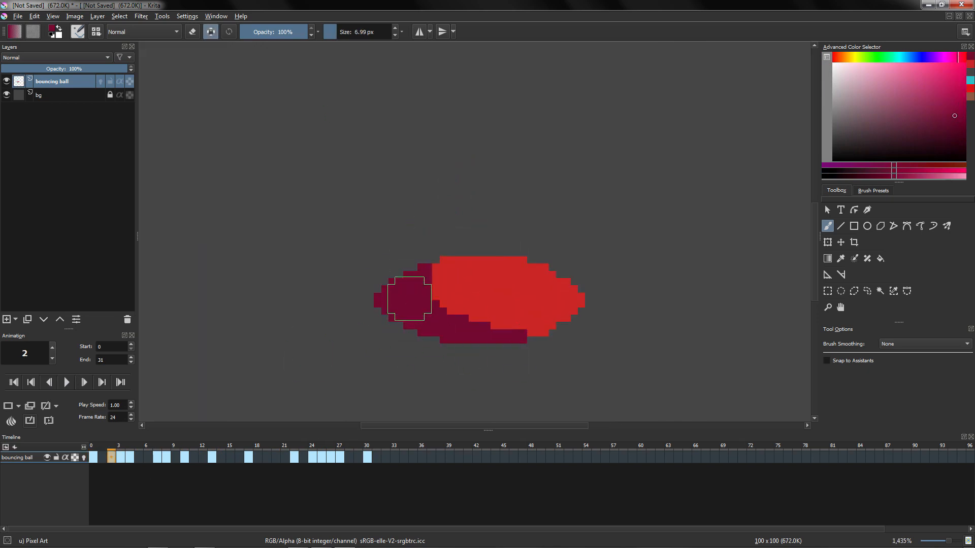
key(Right)
mouse_move(381, 338)
mouse_down()
mouse_move(405, 284)
mouse_move(510, 363)
mouse_up()
click(130, 458)
mouse_move(441, 250)
mouse_down()
mouse_move(431, 345)
mouse_move(474, 363)
mouse_up()
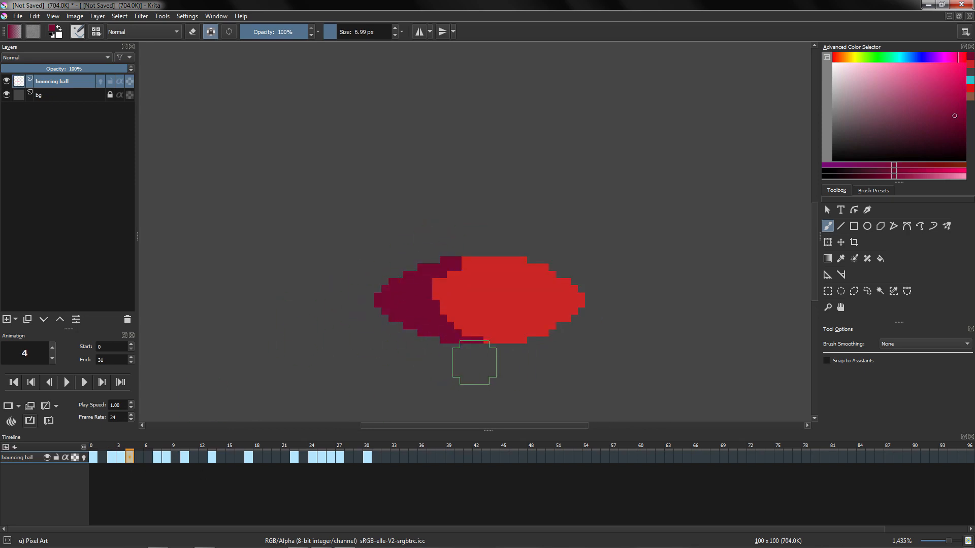
Shade the left side of the stretched ball in dark crimson on frames 7 and 8.
click(158, 459)
drag(420, 187, 423, 231)
mouse_move(430, 192)
mouse_down()
mouse_move(460, 257)
mouse_move(462, 246)
mouse_up()
click(167, 458)
mouse_move(426, 113)
mouse_down()
mouse_move(466, 211)
mouse_move(470, 189)
mouse_move(452, 170)
mouse_up()
ctrl+click(451, 114)
ctrl+click(443, 207)
Paint the crimson shadow down the left side of the ball on frames 10, 13 and 17.
click(185, 458)
drag(430, 77, 445, 151)
click(212, 458)
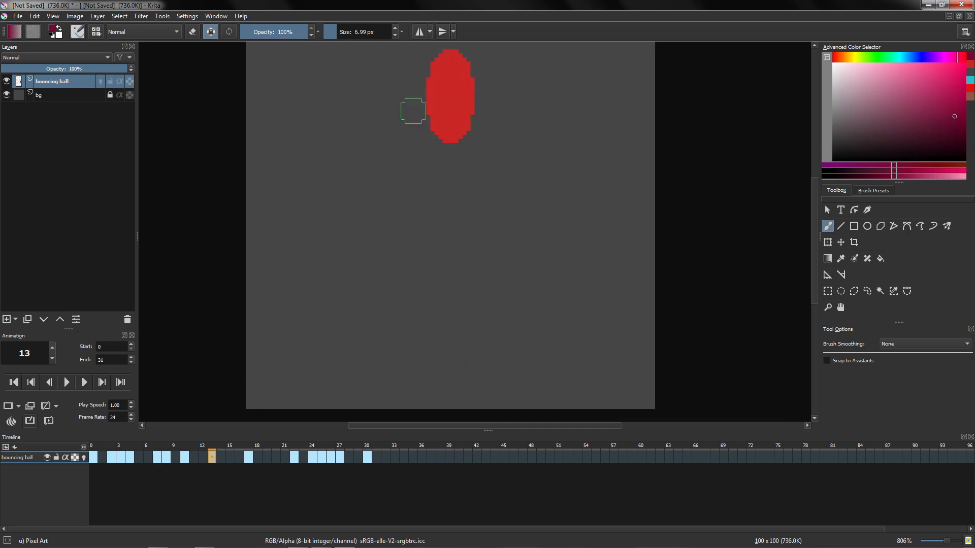
mouse_move(429, 60)
mouse_down()
mouse_move(462, 139)
mouse_move(410, 182)
mouse_up()
click(248, 458)
drag(414, 116, 457, 154)
mouse_move(414, 89)
mouse_down()
mouse_move(410, 114)
mouse_move(449, 207)
mouse_move(413, 140)
mouse_move(451, 250)
mouse_up()
Add the crimson shadow to the ball's left and lower side on the keyframes from frame 22 to frame 30.
click(294, 459)
click(312, 458)
click(321, 458)
mouse_move(422, 137)
mouse_down()
mouse_move(414, 215)
mouse_move(460, 252)
mouse_up()
click(331, 458)
mouse_move(424, 213)
mouse_down()
mouse_move(409, 294)
mouse_move(461, 325)
mouse_up()
click(340, 459)
drag(399, 347, 465, 379)
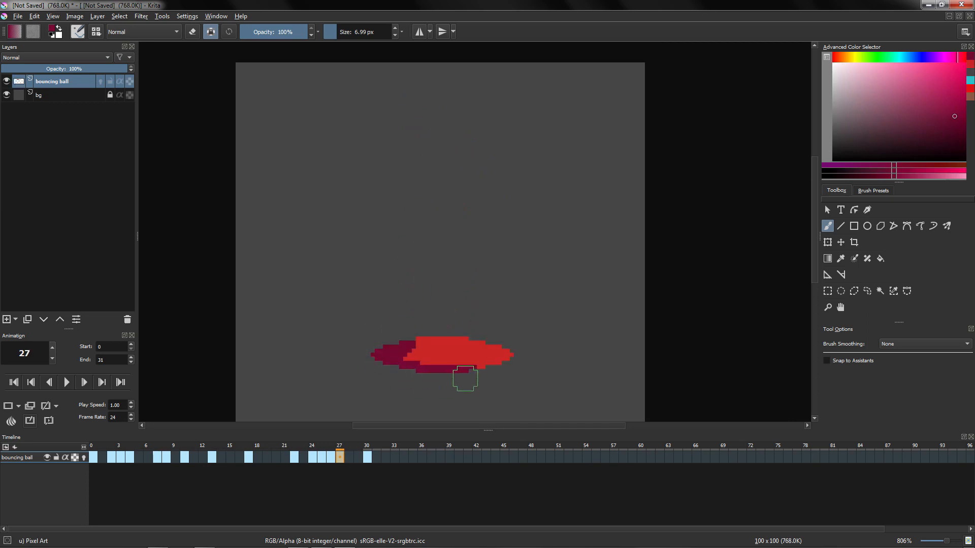
click(368, 458)
drag(391, 336, 451, 381)
Play back the shaded animation and examine the shadow's movement throughout the bounce.
key(space)
scroll(246, 264, down, 3)
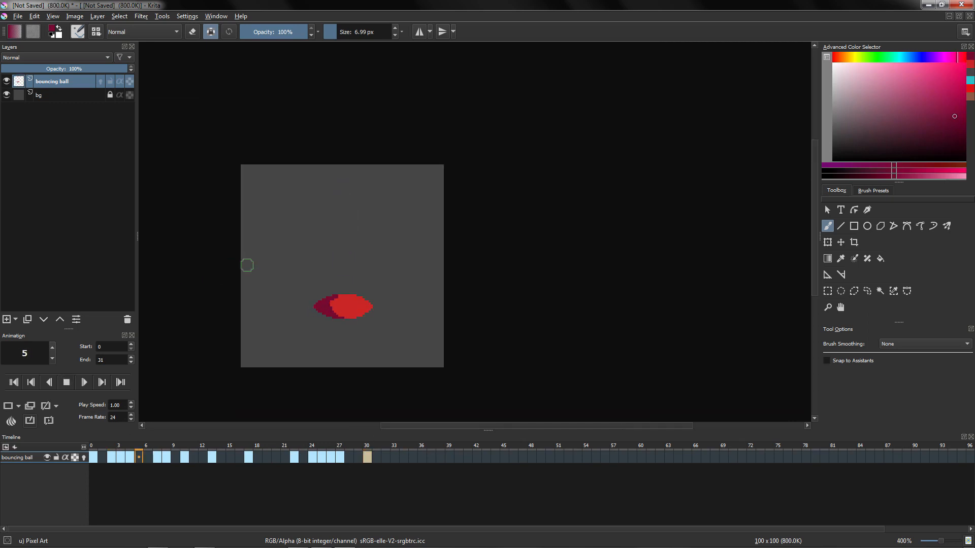
scroll(247, 265, up, 3)
drag(336, 226, 357, 183)
drag(511, 246, 500, 250)
drag(540, 300, 561, 239)
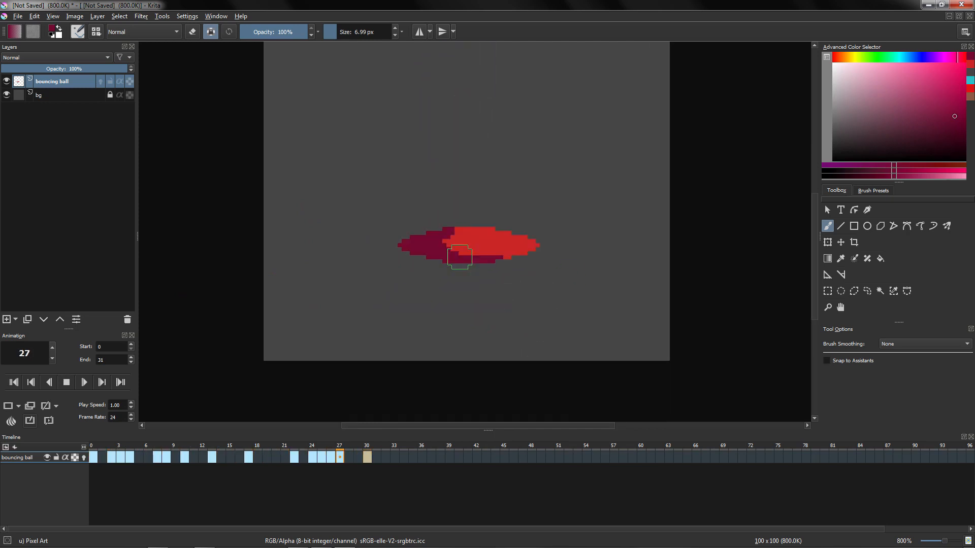
drag(496, 242, 470, 293)
scroll(460, 259, down, 1)
drag(460, 259, 441, 236)
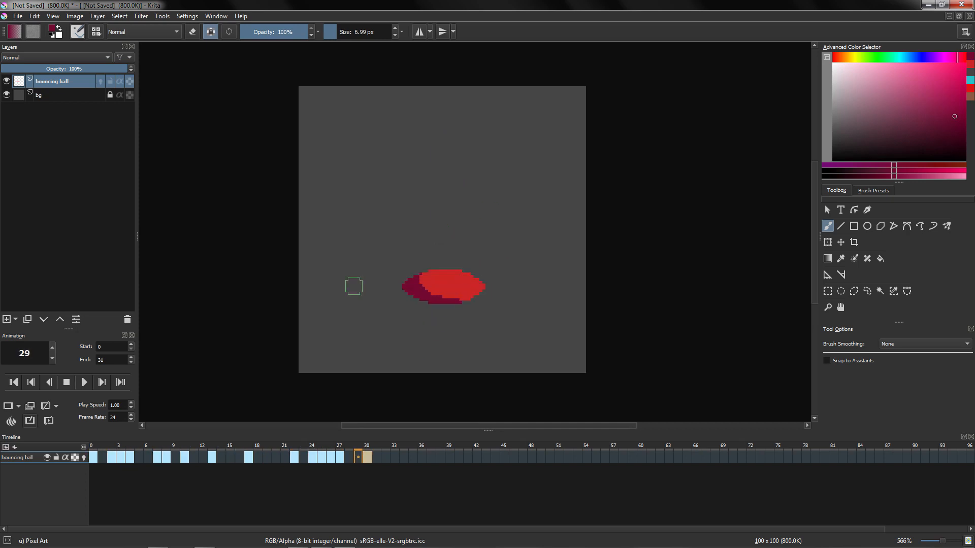
key(2)
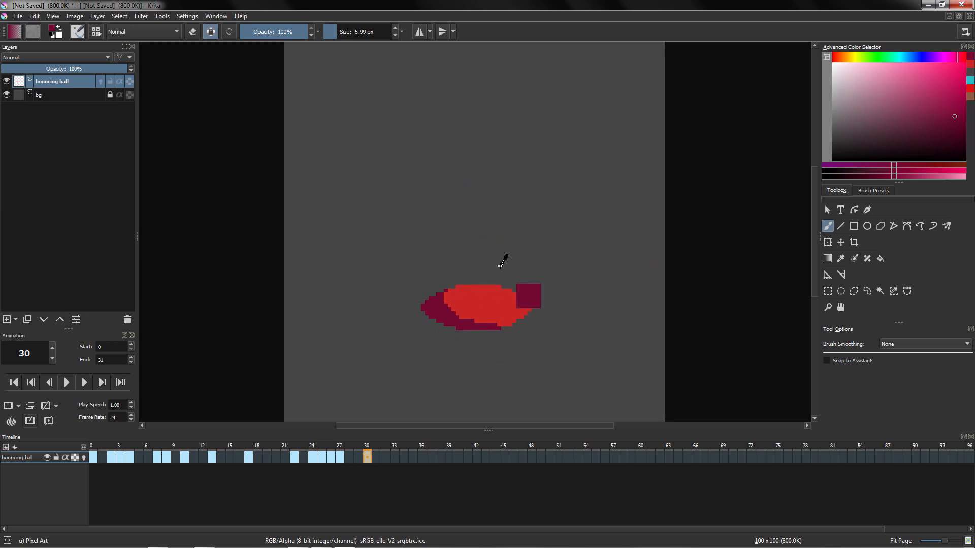
Create a folder named animation on the desktop and save the document in it as bouncingball.
key(ctrl+s)
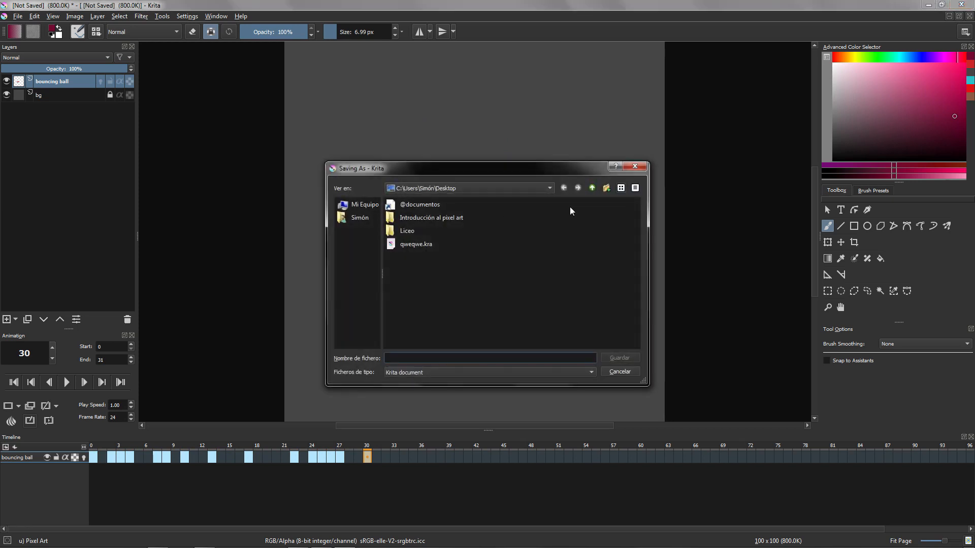
click(606, 187)
text(animation)
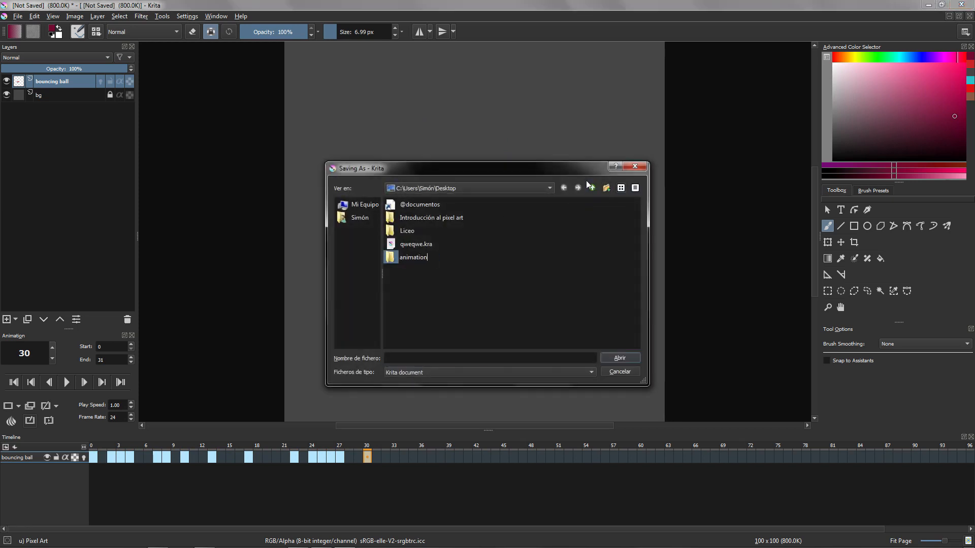
key(Return)
key(Return)
click(403, 359)
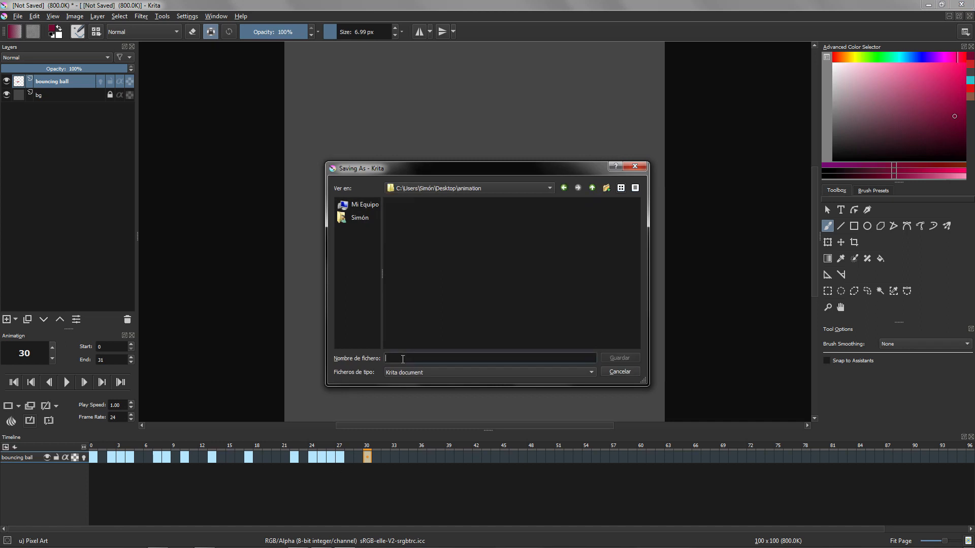
text(bouncingball)
key(Return)
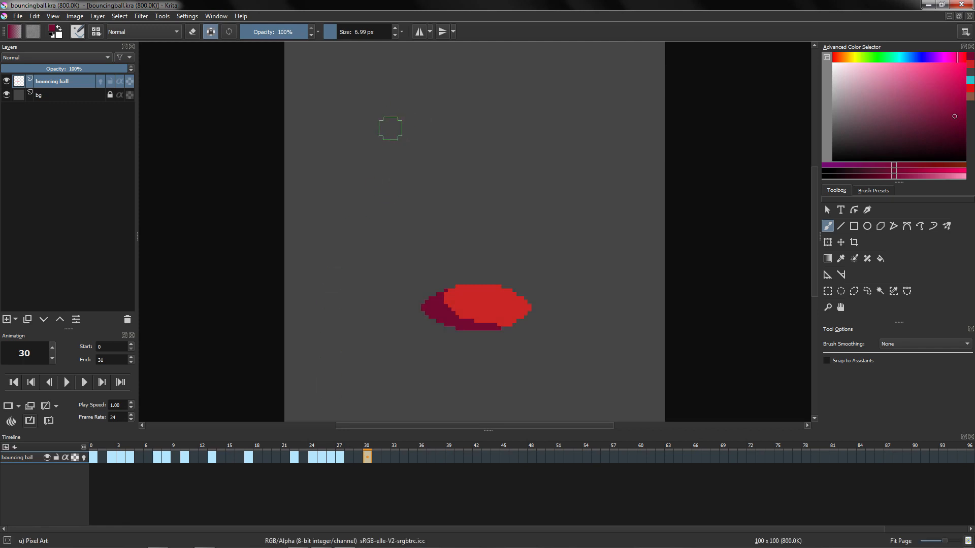
Open the Render Animation settings and choose video export rendered as a GIF image.
click(23, 19)
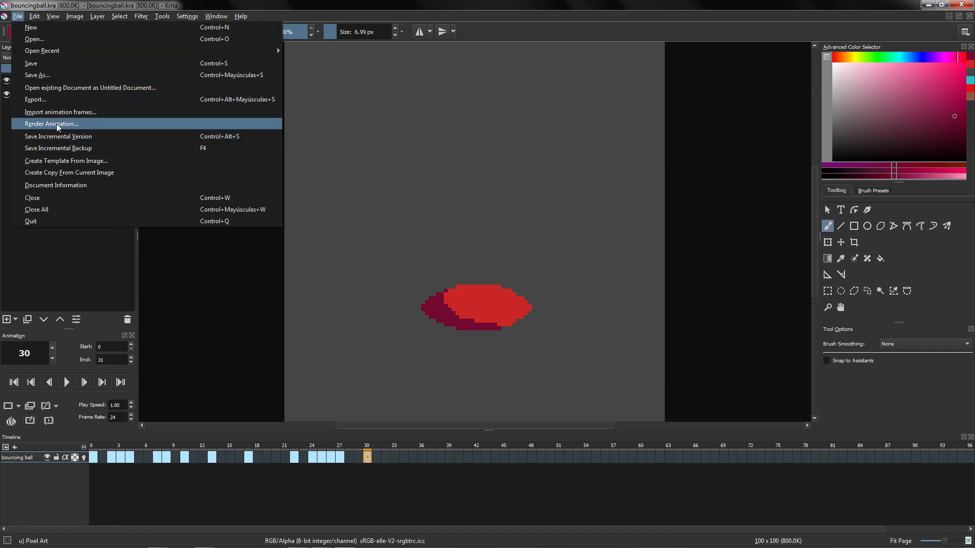
click(65, 124)
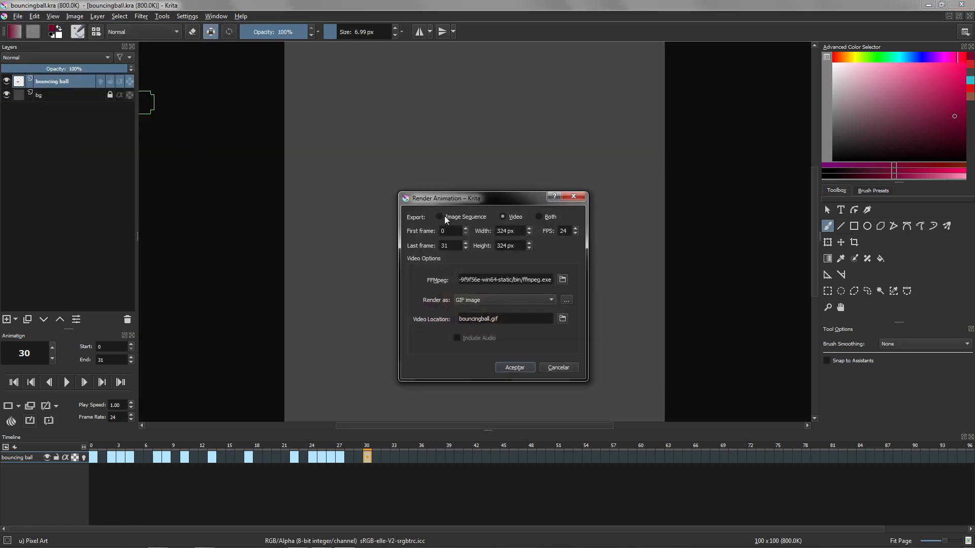
click(448, 219)
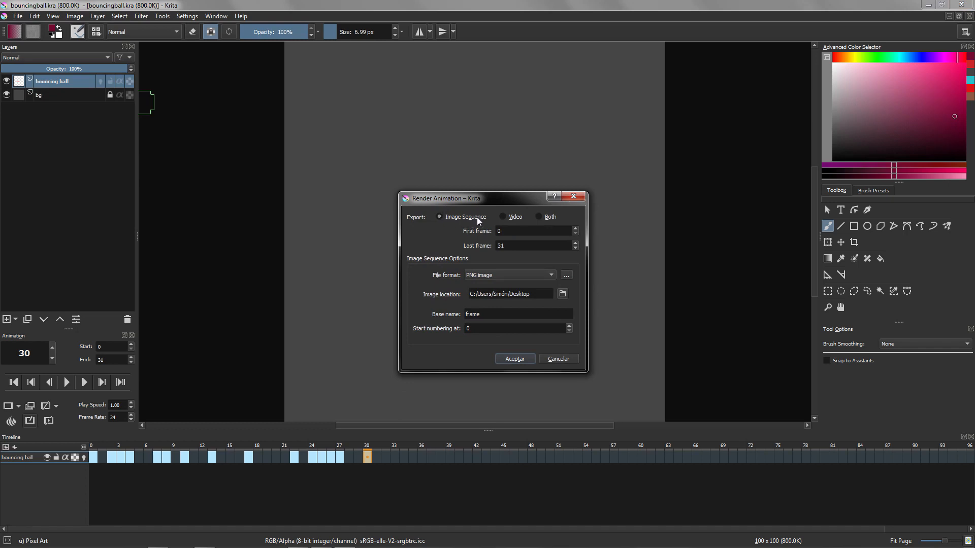
click(513, 218)
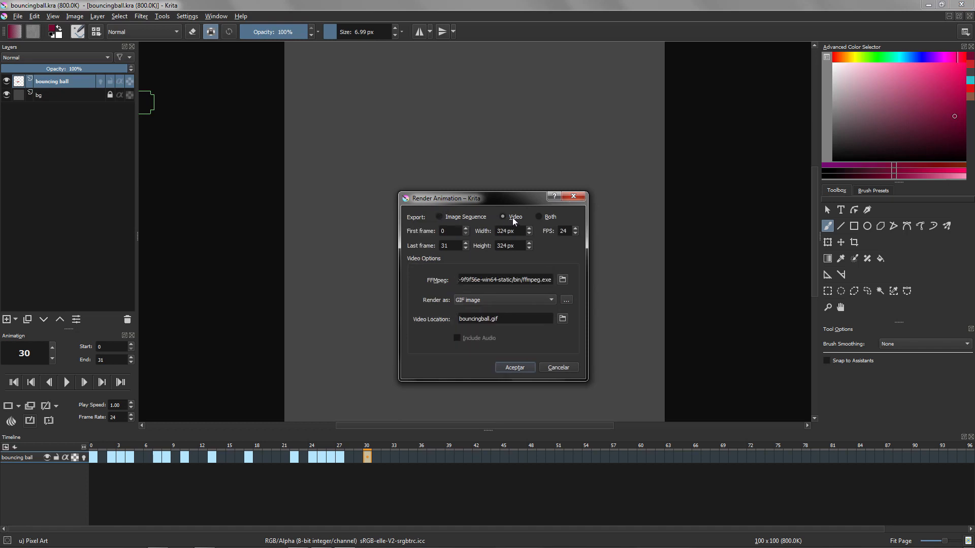
click(470, 301)
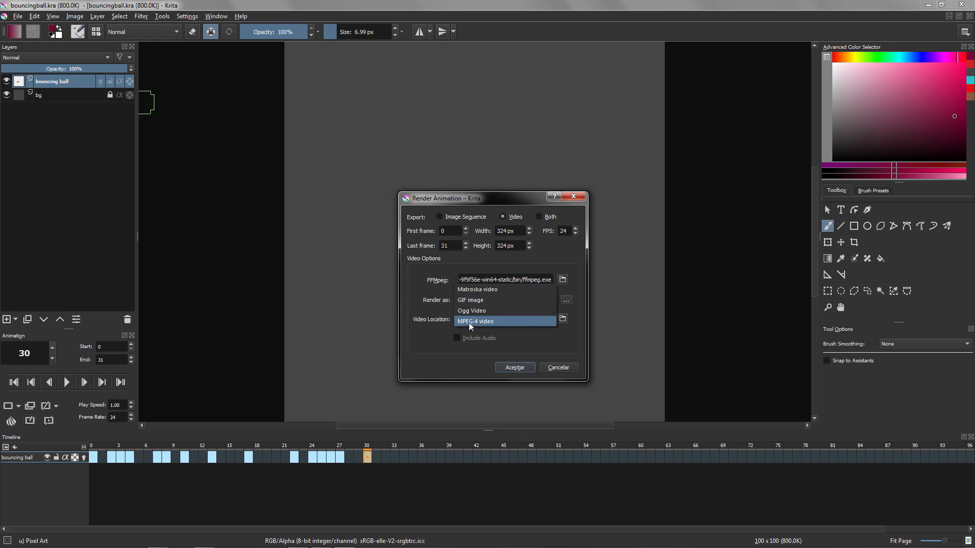
click(484, 300)
click(553, 216)
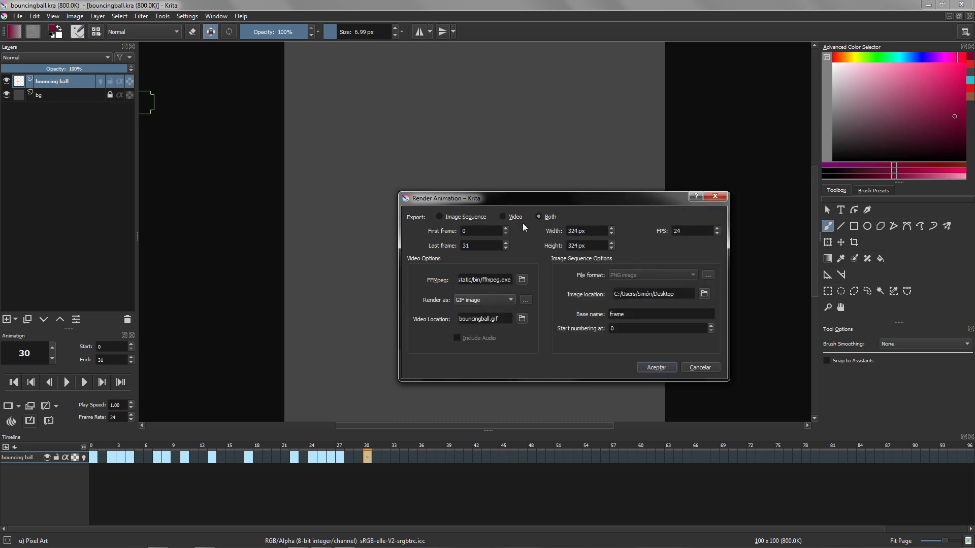
click(514, 217)
click(497, 301)
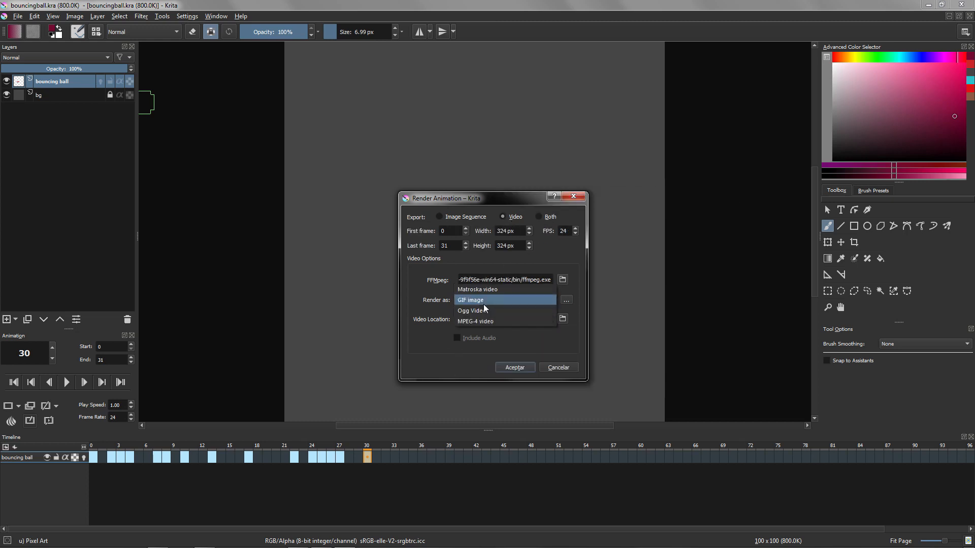
click(471, 300)
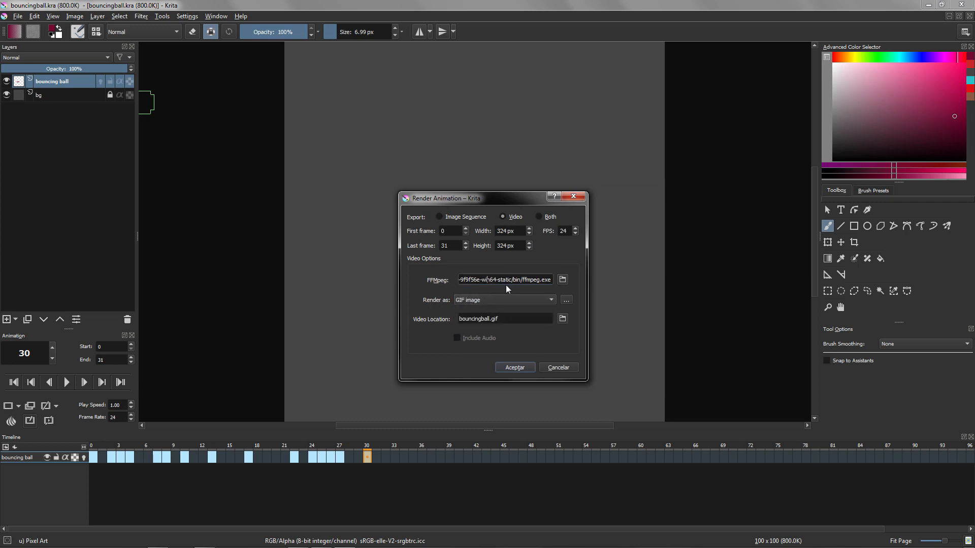
Review the FFmpeg path, video location, frame rate, frame range and output width in the render settings.
drag(506, 283, 571, 282)
click(539, 283)
click(501, 316)
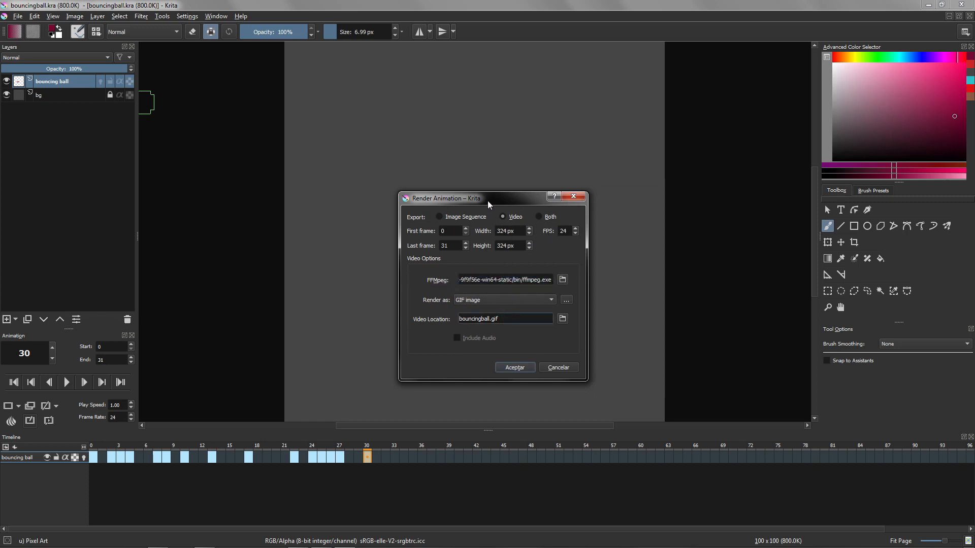
drag(488, 200, 509, 164)
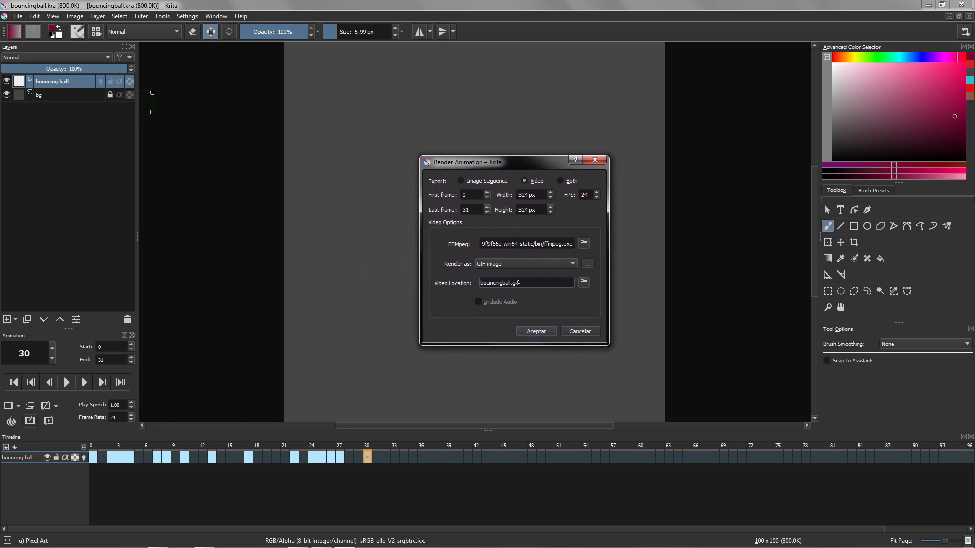
double_click(584, 195)
click(465, 194)
click(475, 211)
click(528, 195)
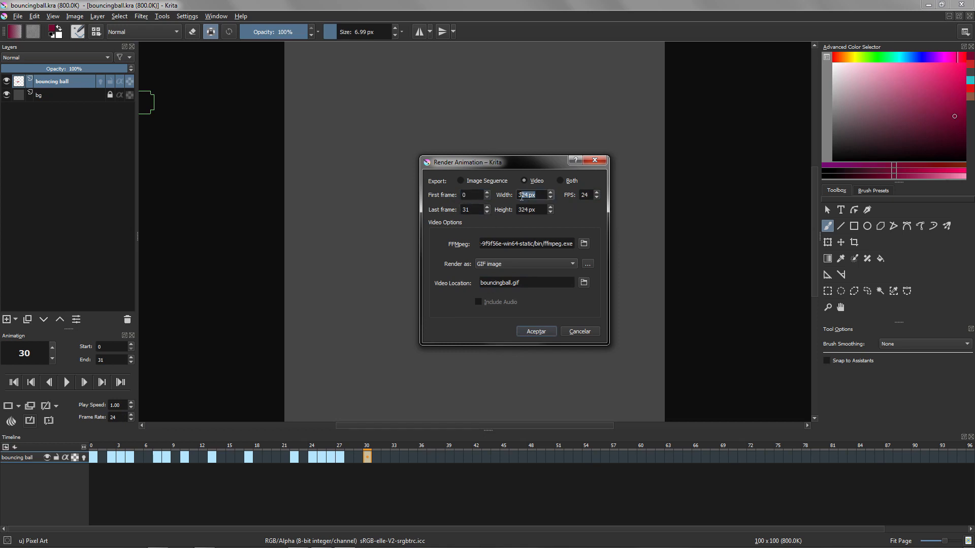
Set the video location to bouncingball.gif in the desktop's animation folder and render the animation.
click(584, 282)
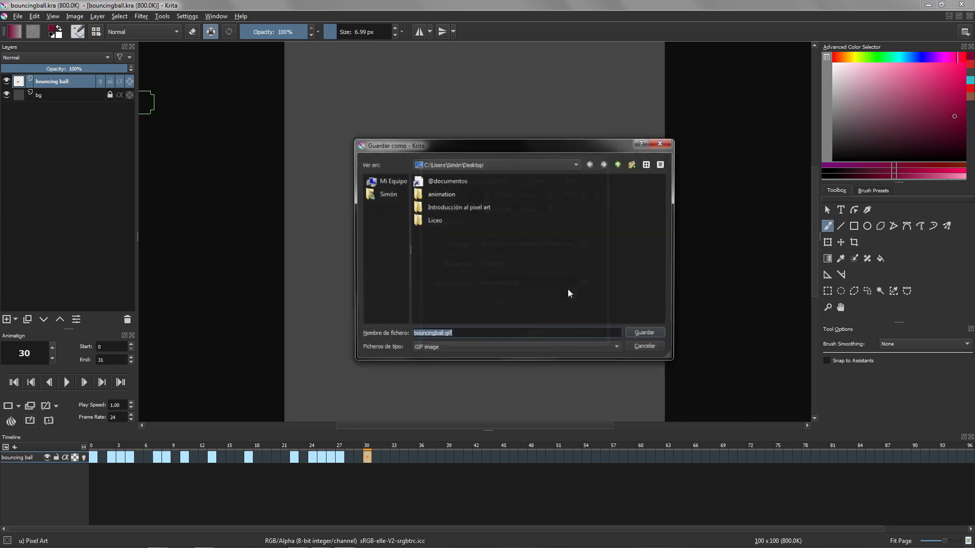
double_click(441, 194)
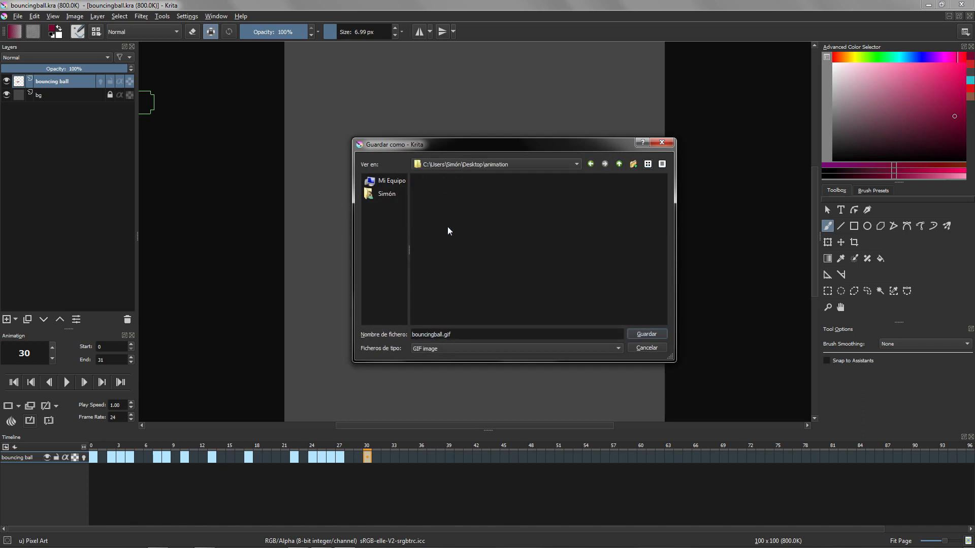
click(642, 334)
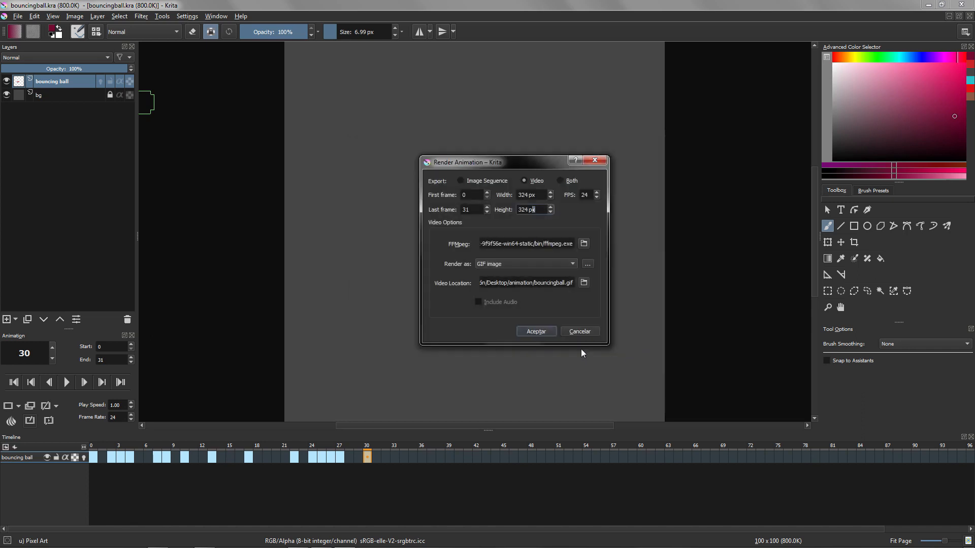
click(537, 332)
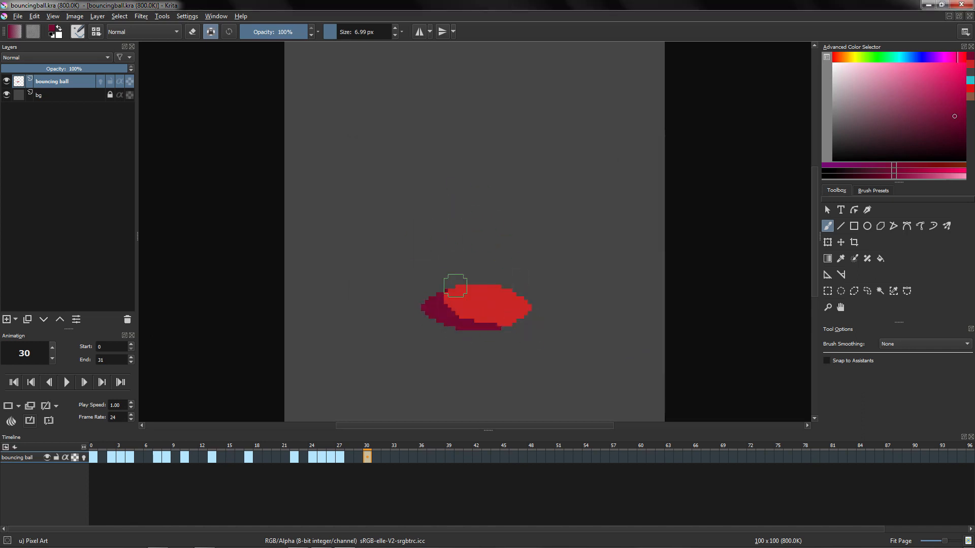
Scale the whole image to 1000% width and height with proportions constrained, using the Box filter.
scroll(483, 220, down, 1)
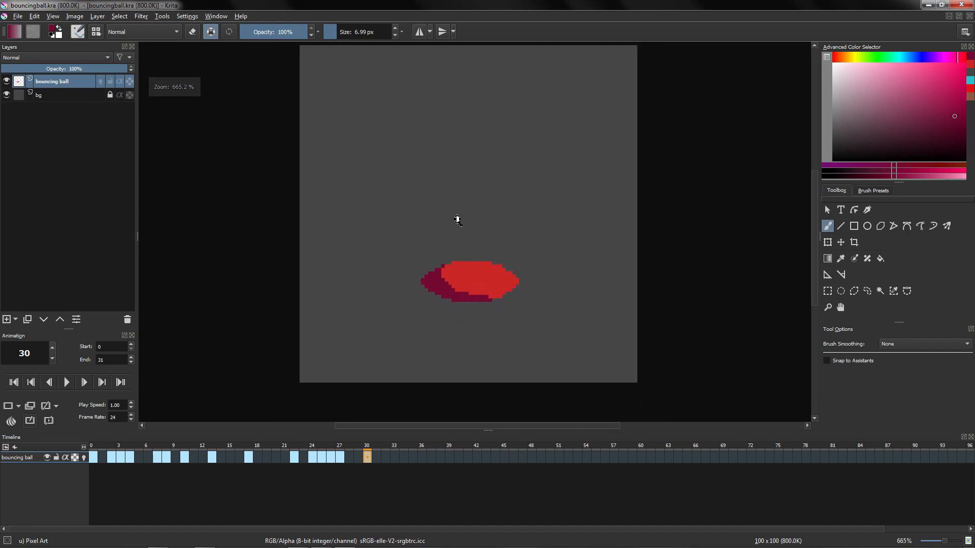
scroll(458, 220, down, 2)
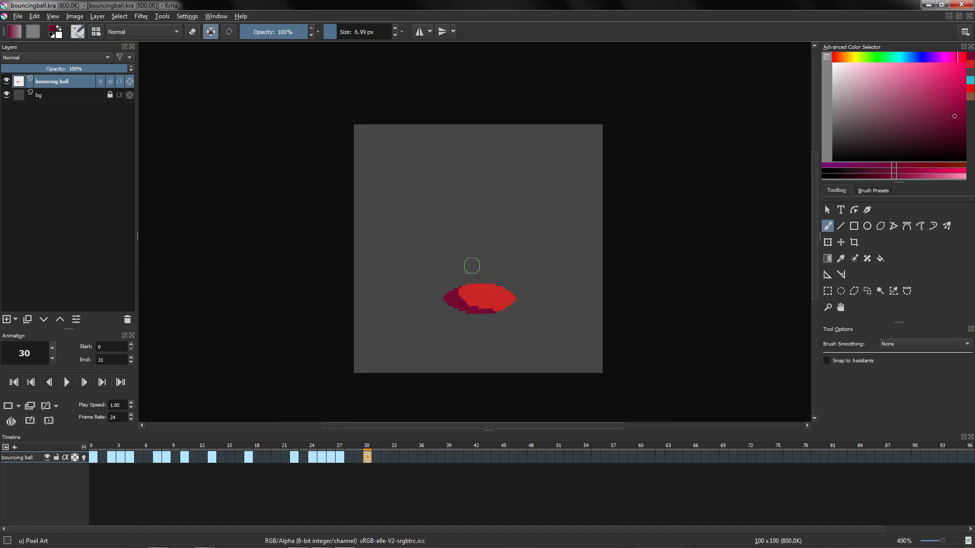
key(1)
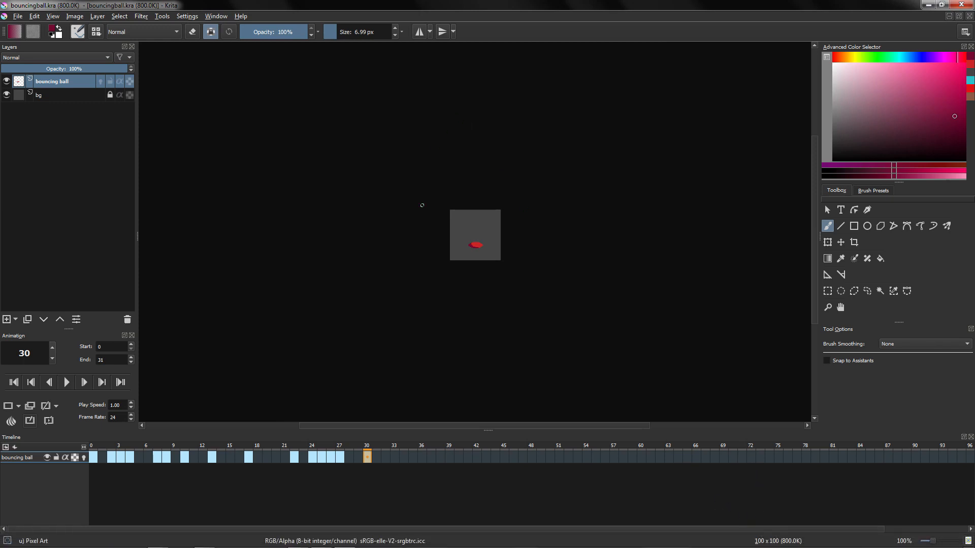
click(78, 18)
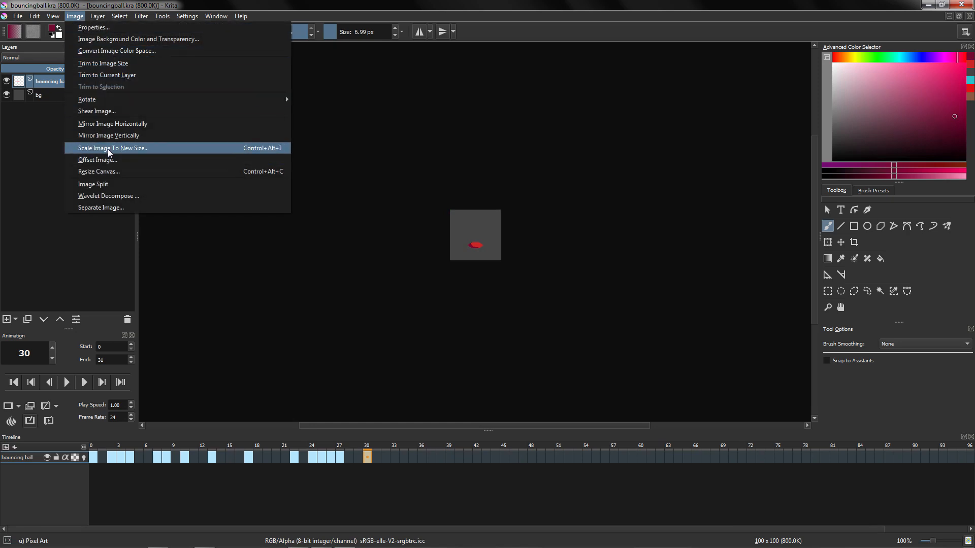
click(127, 151)
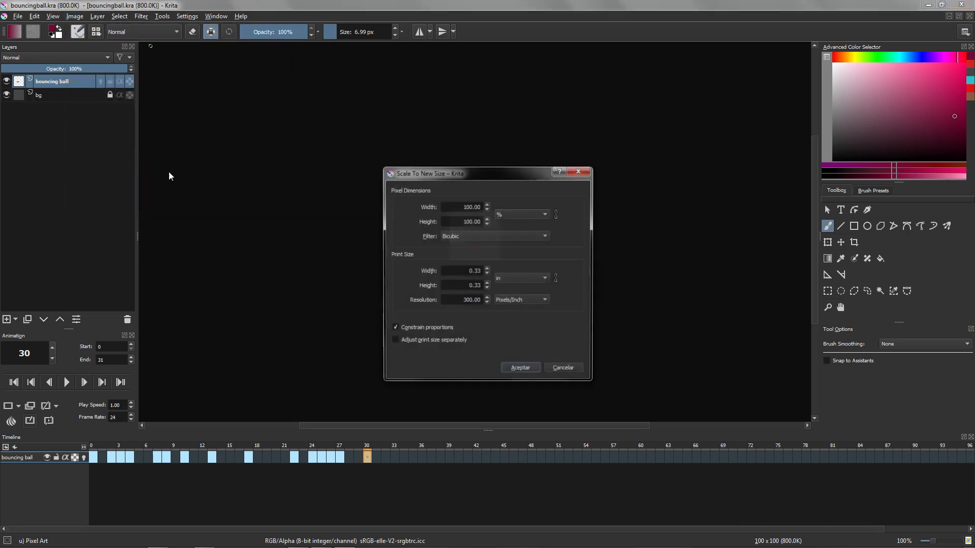
click(472, 208)
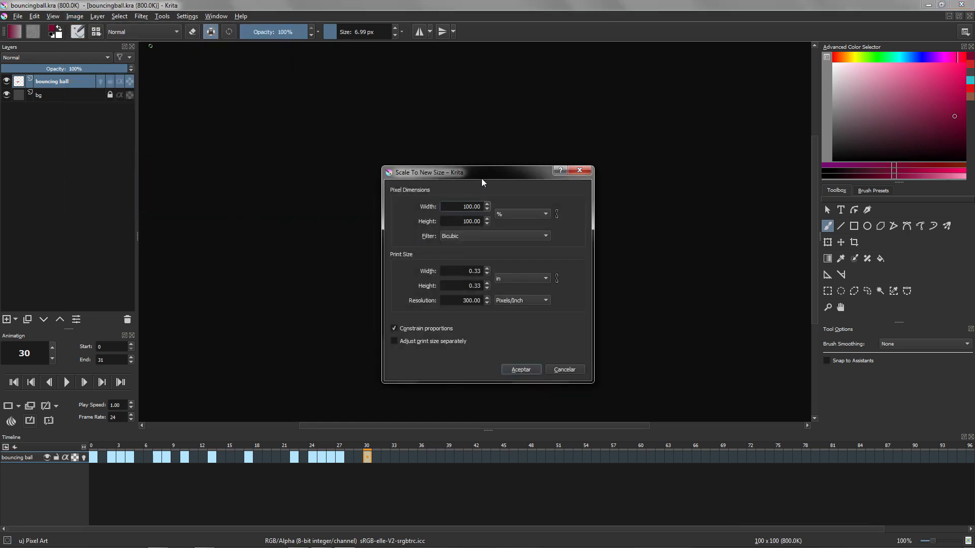
text(0)
click(466, 240)
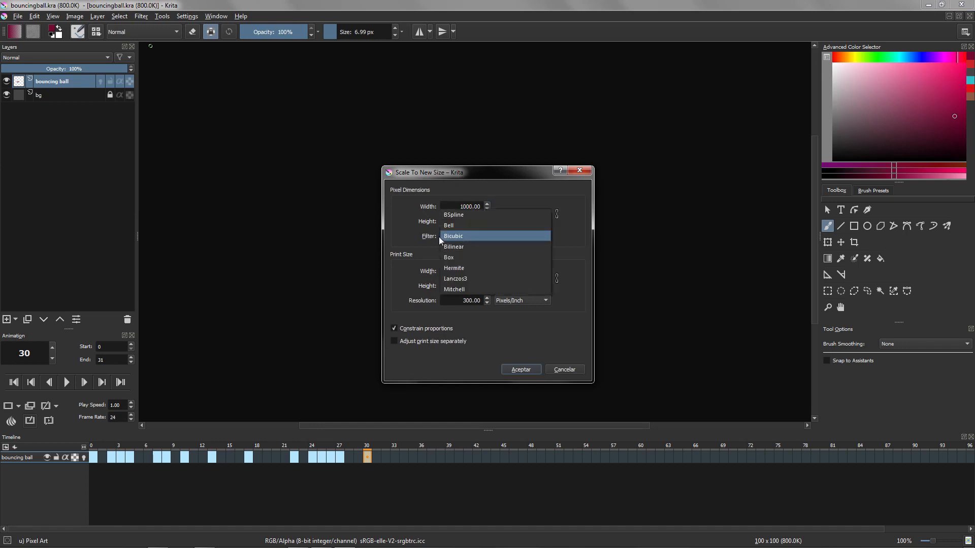
click(456, 257)
click(521, 369)
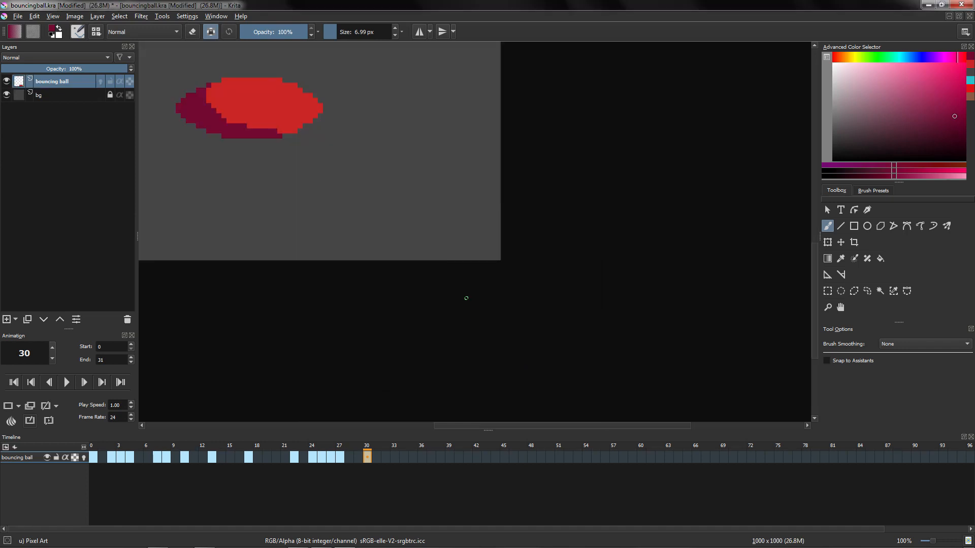
Render the enlarged animation as the GIF image bouncingball.gif at 24 FPS, covering frames 0 to 31.
key(1)
key(2)
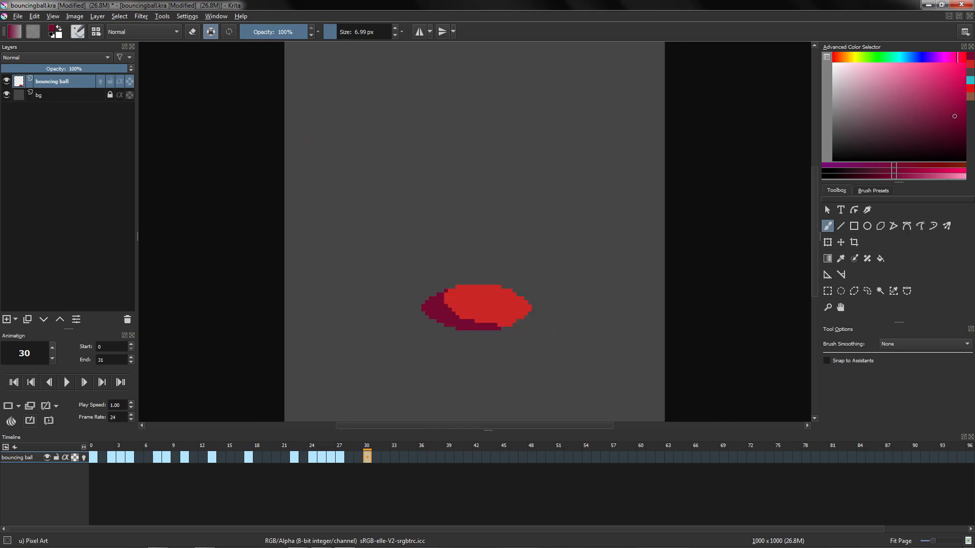
click(17, 16)
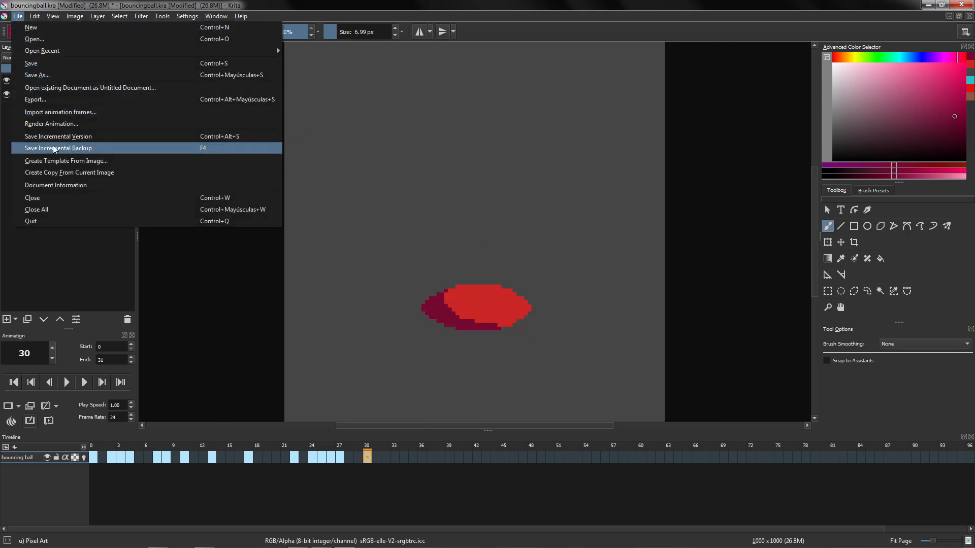
click(50, 124)
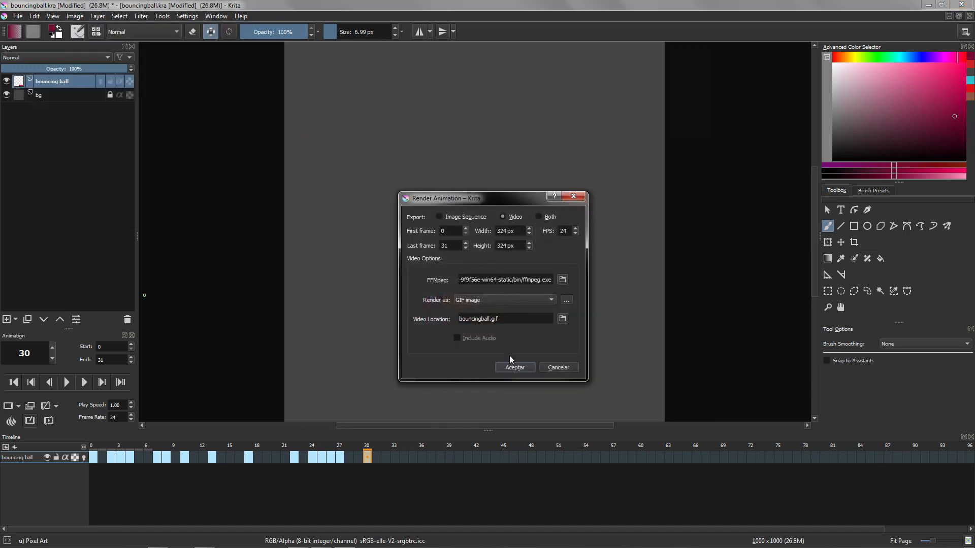
click(511, 369)
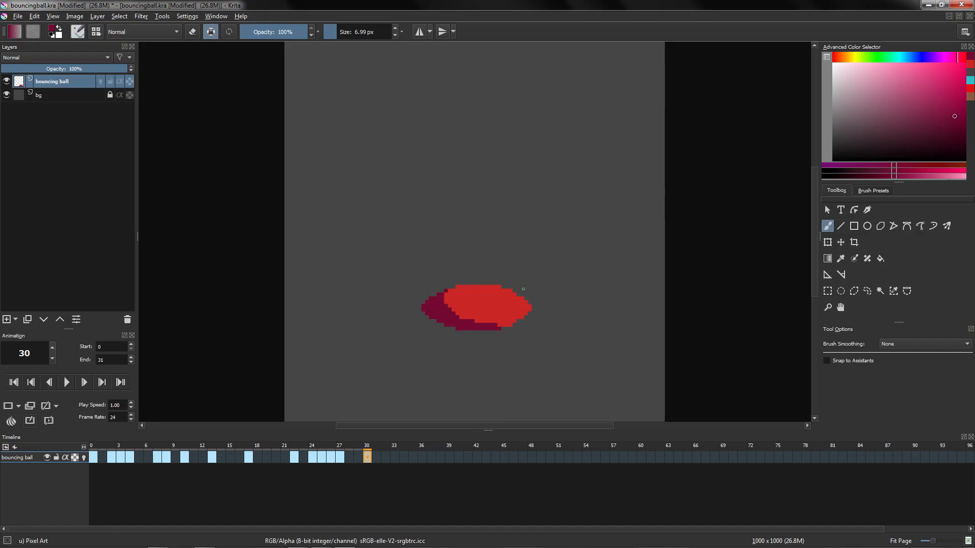
Switch to the animation folder in Windows Explorer and examine the generated palette.png enlarged in the photo viewer.
key(alt+Tab)
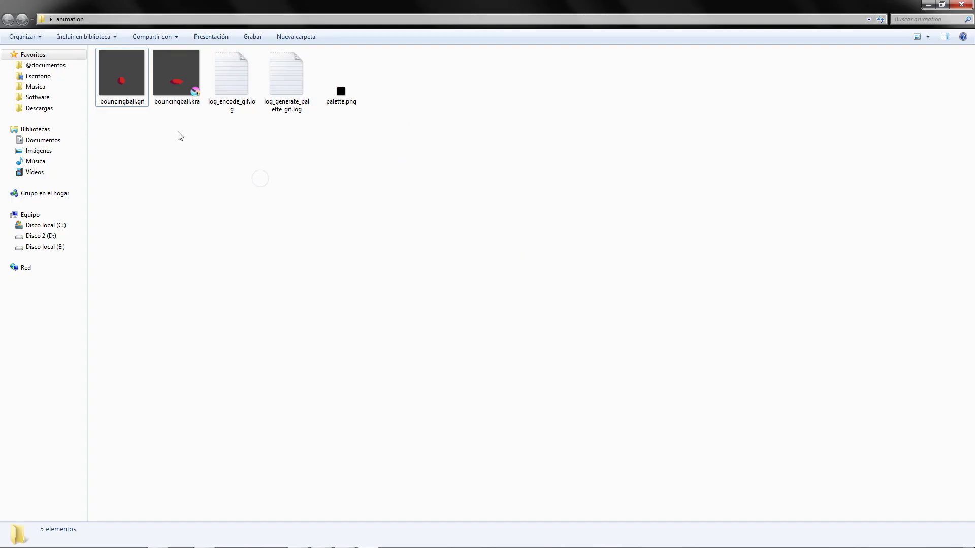
click(127, 102)
click(224, 140)
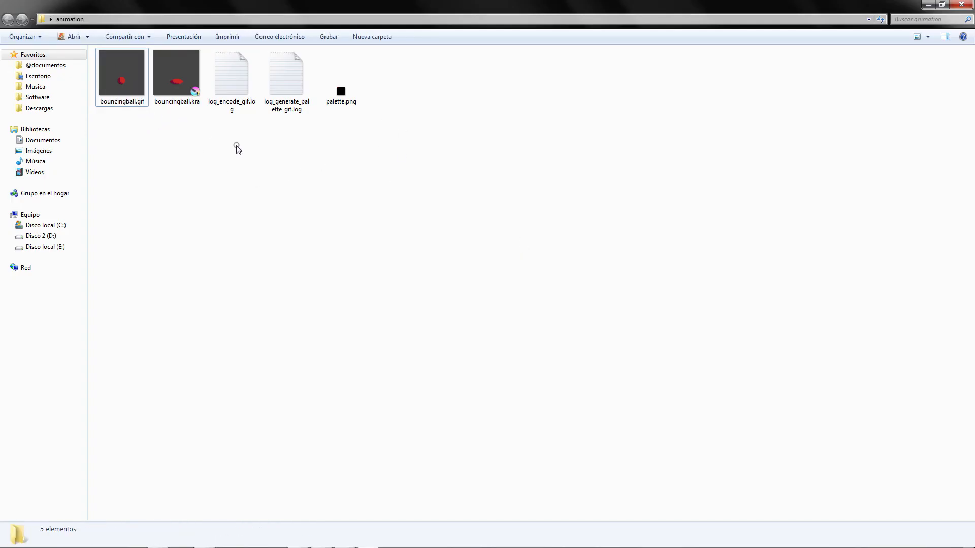
click(342, 97)
double_click(341, 97)
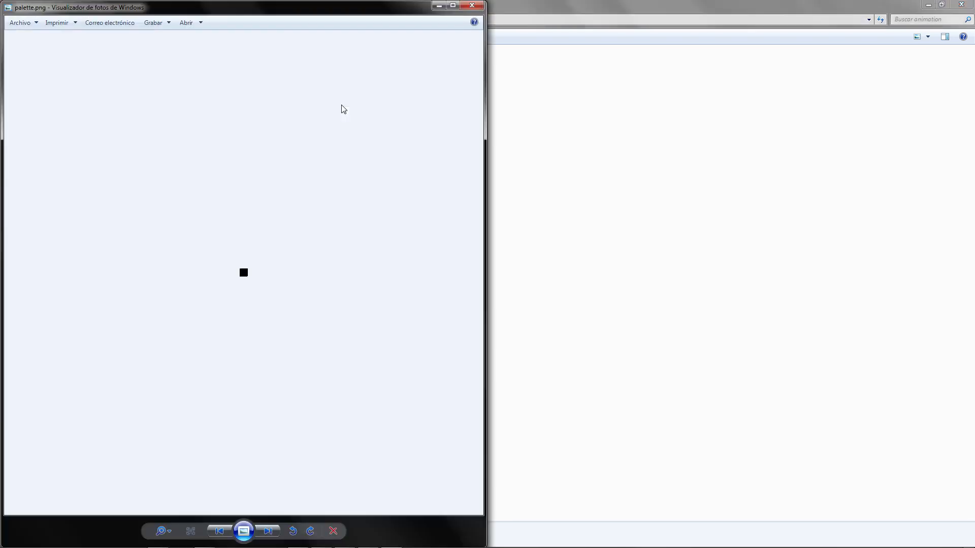
scroll(217, 260, up, 5)
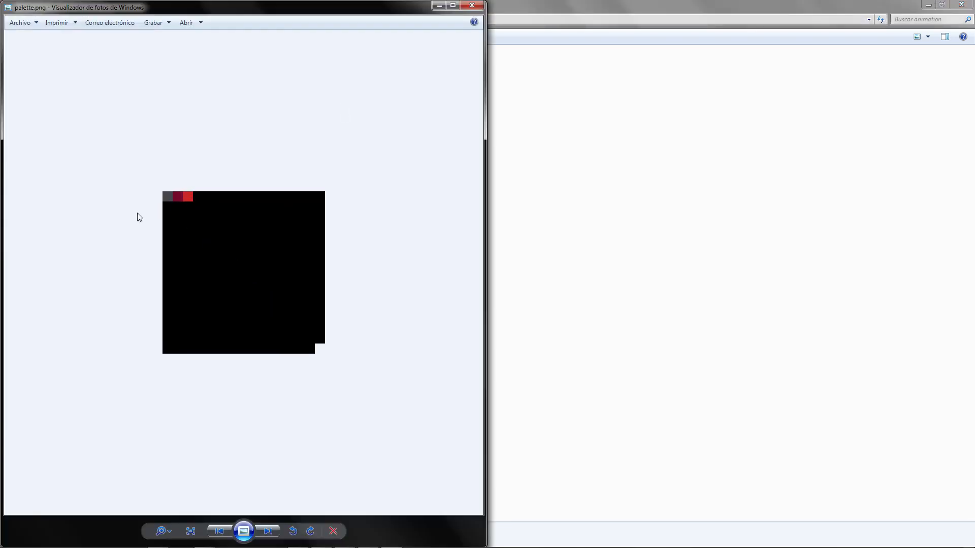
click(472, 6)
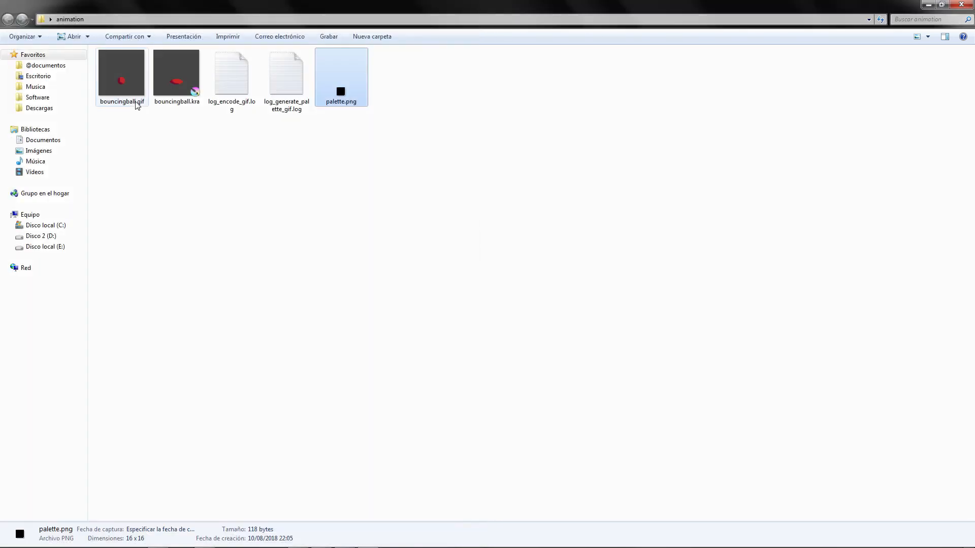
Open bouncingball.gif with Google Chrome to view the rendered animation.
right_click(132, 92)
mouse_move(208, 222)
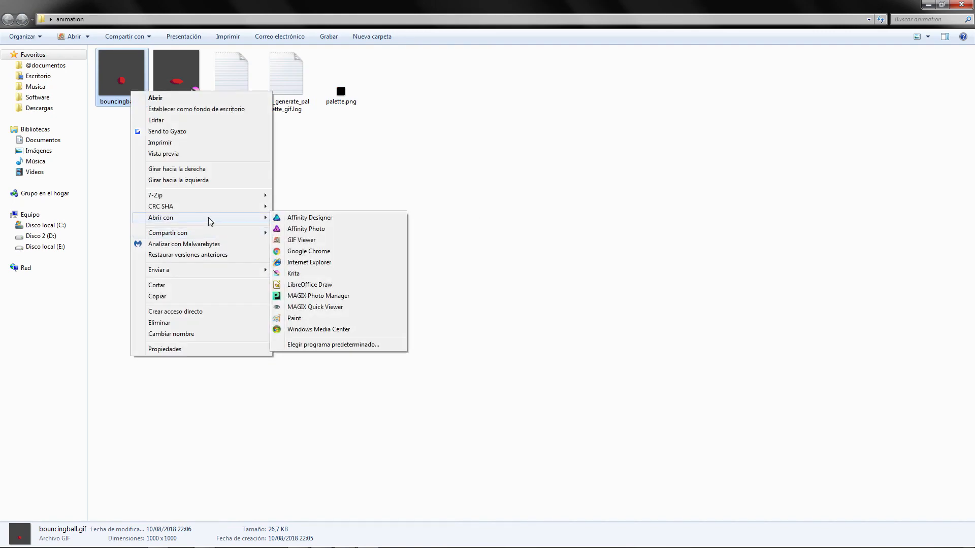
click(327, 252)
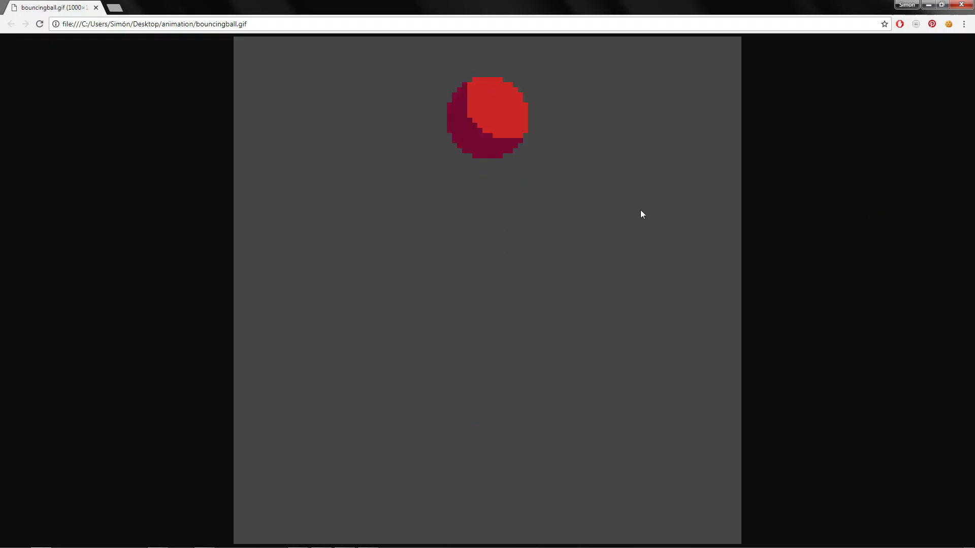